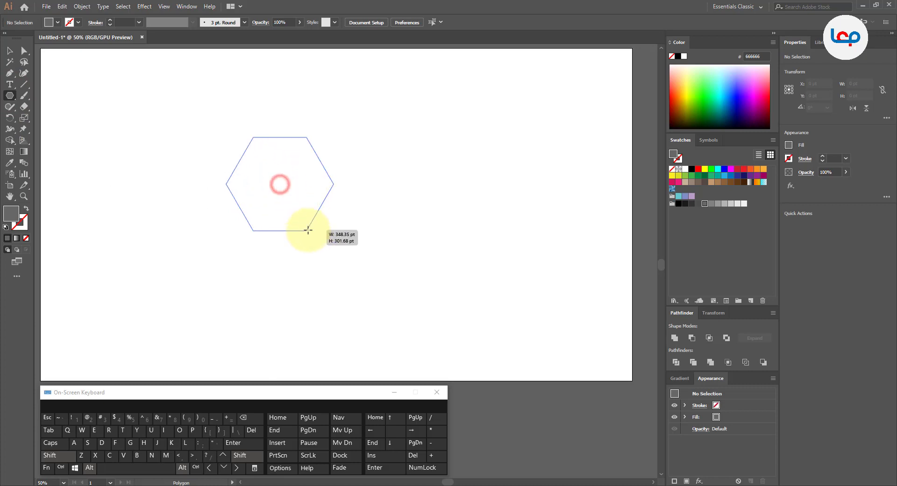
Step: Finish the hexagon by switching to the Selection tool and deselecting it, and show the document grid
{"action": "left_click", "coordinate": [8, 53]}
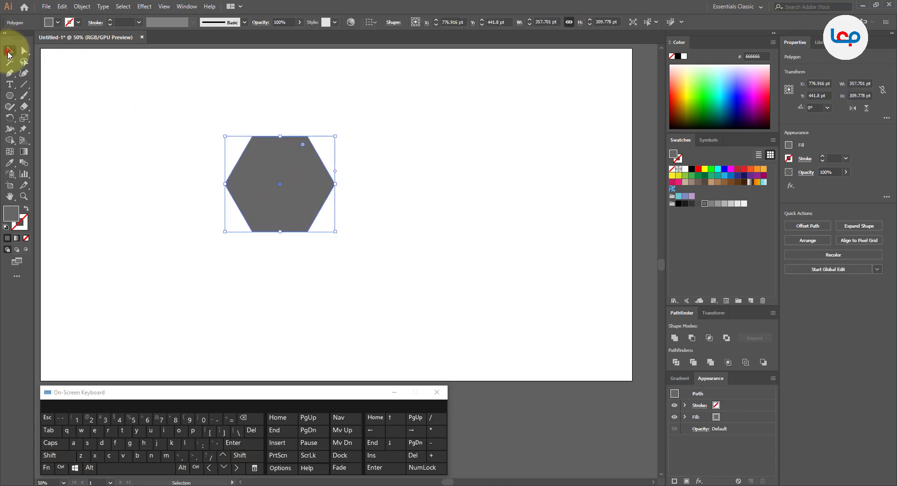
{"action": "left_click", "coordinate": [491, 146]}
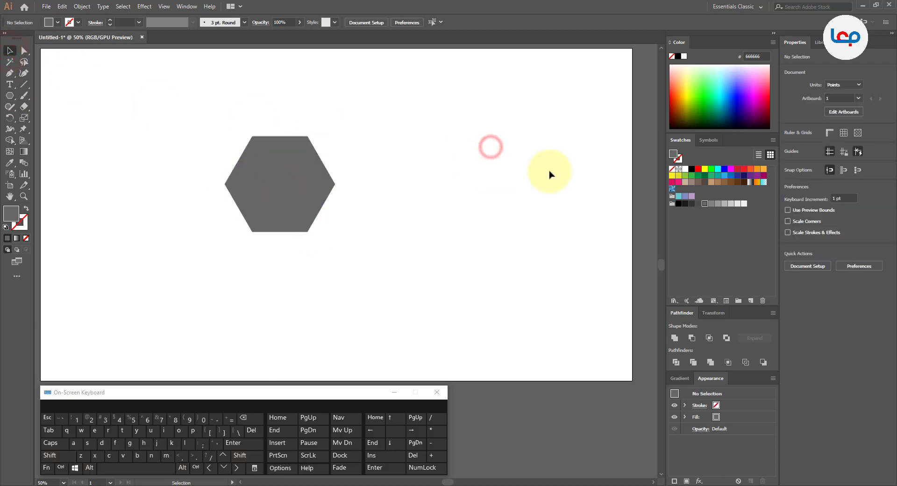
{"action": "left_click", "coordinate": [844, 133]}
{"action": "left_click", "coordinate": [496, 201]}
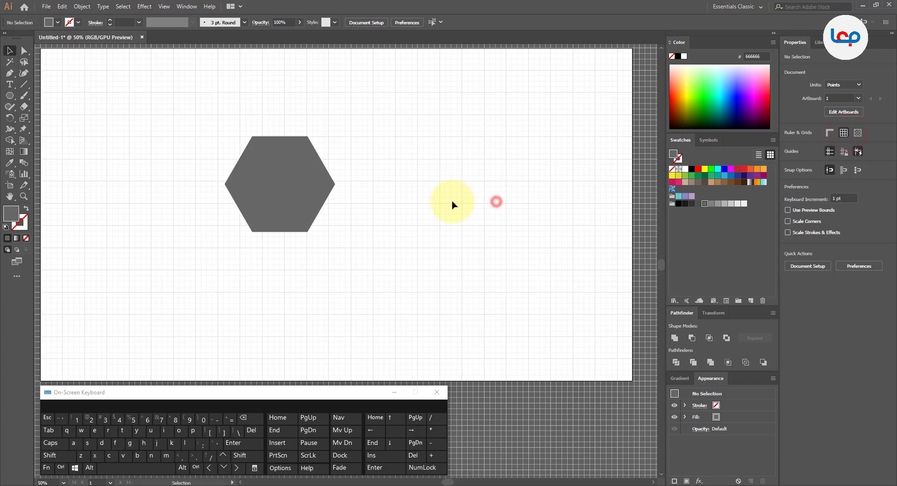
Step: Scale the hexagon down proportionally to about 66.5 by 57.6 pt
{"action": "left_click", "coordinate": [269, 192]}
{"action": "left_click_drag", "start_coordinate": [334, 136], "coordinate": [318, 167]}
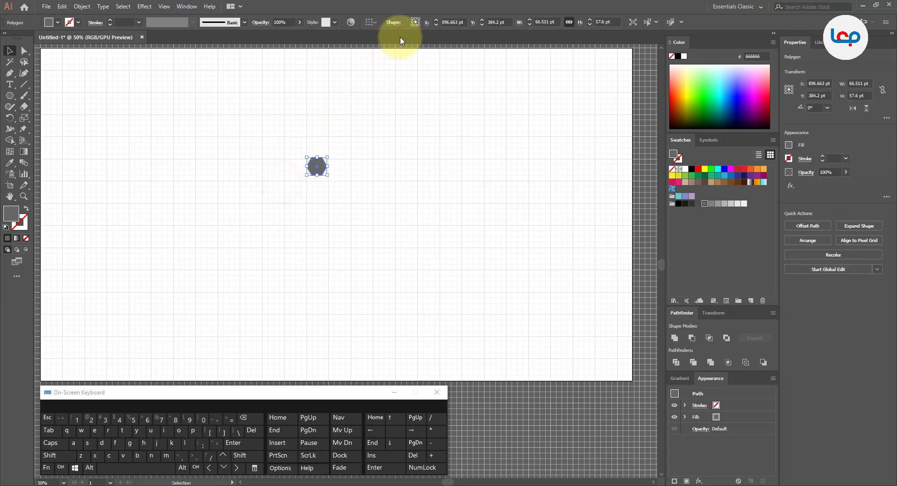
{"action": "left_click", "coordinate": [407, 70]}
{"action": "left_click", "coordinate": [321, 168]}
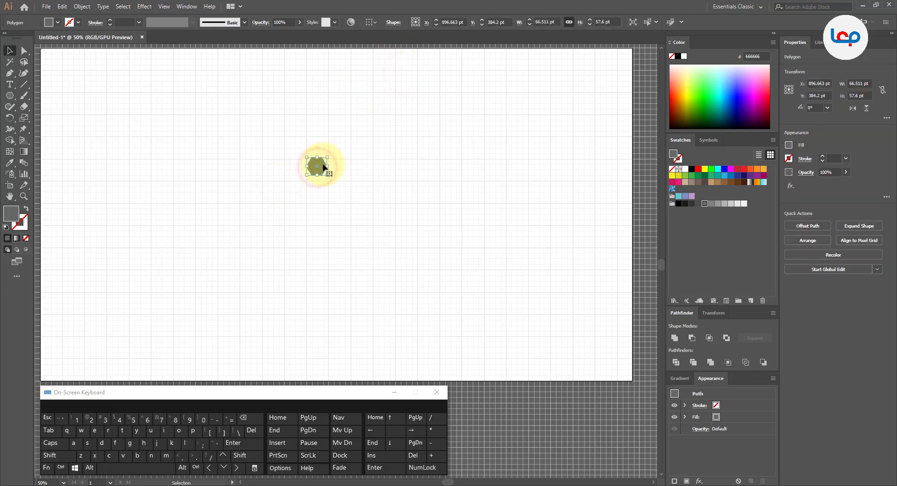
{"action": "scroll", "coordinate": [313, 169], "scroll_direction": "up", "scroll_amount": 6, "text": "alt"}
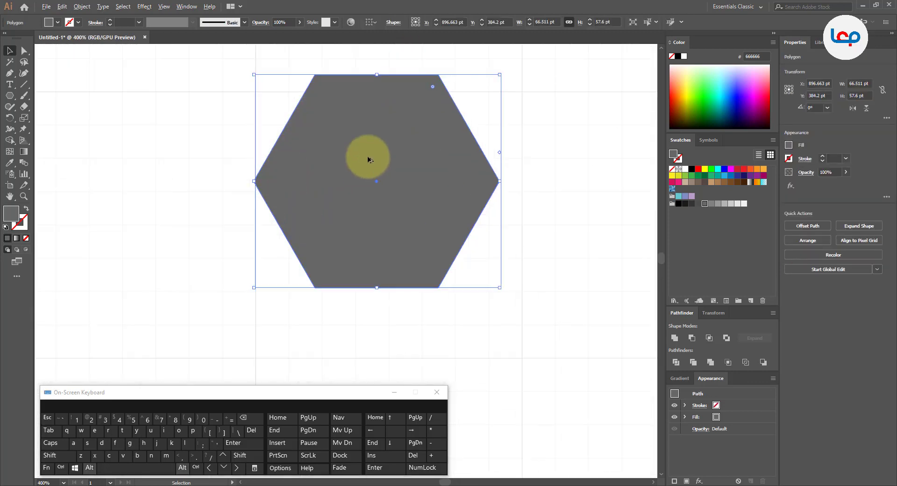
Step: Align the hexagon's top edge with a major gridline and enlarge it proportionally until its bottom edge meets the next one
{"action": "mouse_move", "coordinate": [389, 146]}
{"action": "left_mouse_down"}
{"action": "mouse_move", "coordinate": [383, 167]}
{"action": "mouse_move", "coordinate": [399, 197]}
{"action": "mouse_move", "coordinate": [398, 160]}
{"action": "left_mouse_up"}
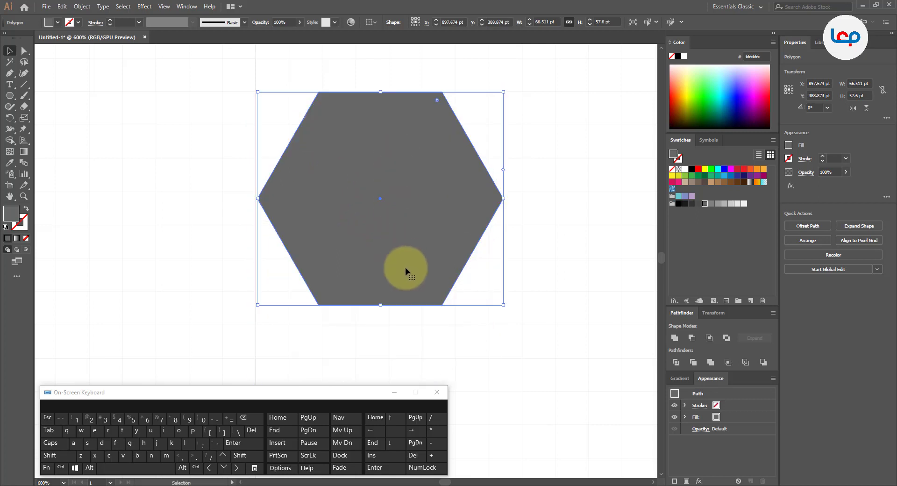
{"action": "left_click_drag", "start_coordinate": [382, 307], "coordinate": [387, 359]}
{"action": "left_click", "coordinate": [517, 302]}
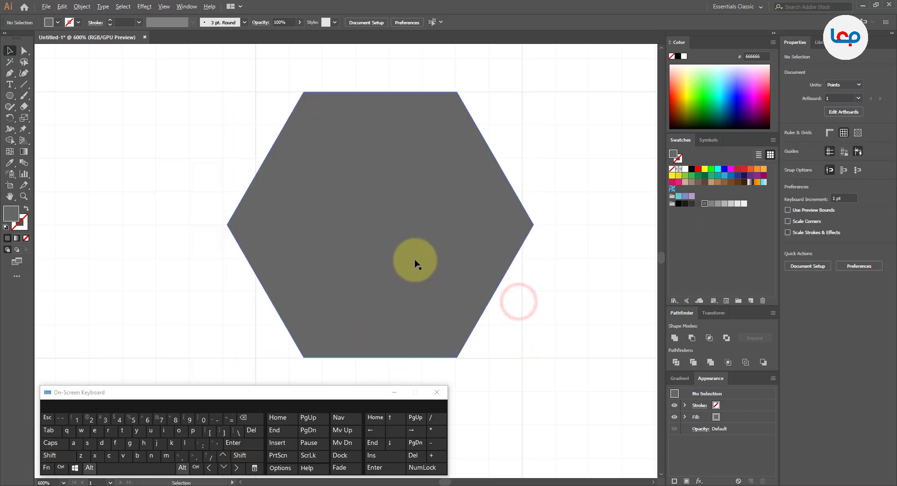
{"action": "scroll", "coordinate": [397, 257], "scroll_direction": "down", "scroll_amount": 2}
{"action": "scroll", "coordinate": [394, 249], "scroll_direction": "down", "scroll_amount": 1}
{"action": "scroll", "coordinate": [394, 245], "scroll_direction": "up", "scroll_amount": 2}
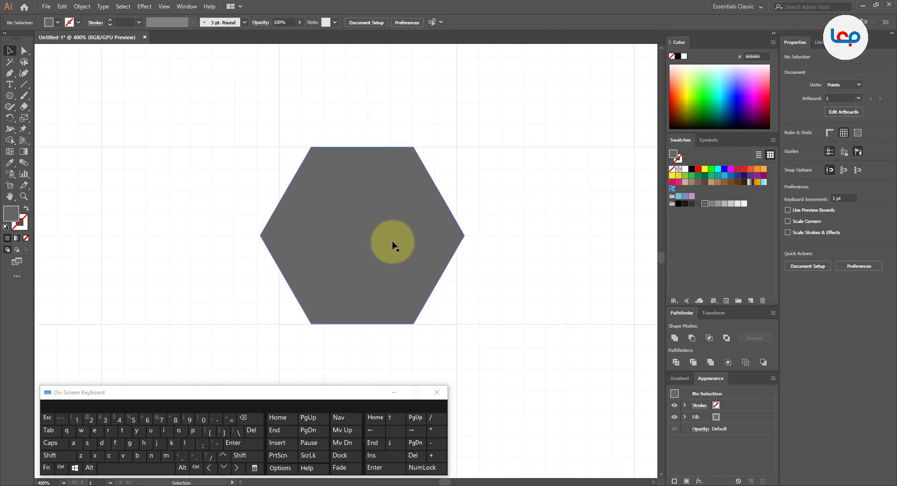
Step: Rotate the hexagon 90° so a corner points up, and shift it until its right edge meets the major gridline
{"action": "left_click", "coordinate": [393, 244]}
{"action": "left_click_drag", "start_coordinate": [467, 146], "coordinate": [310, 135]}
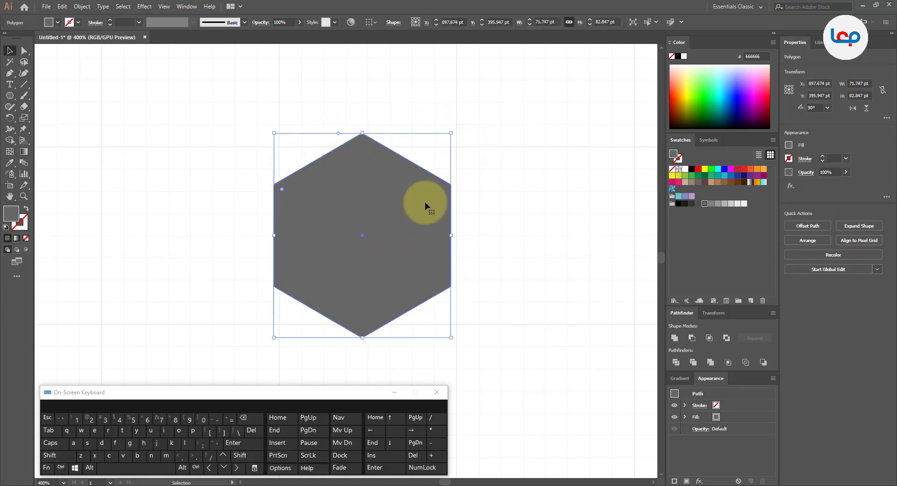
{"action": "scroll", "coordinate": [432, 217], "scroll_direction": "up", "scroll_amount": 2}
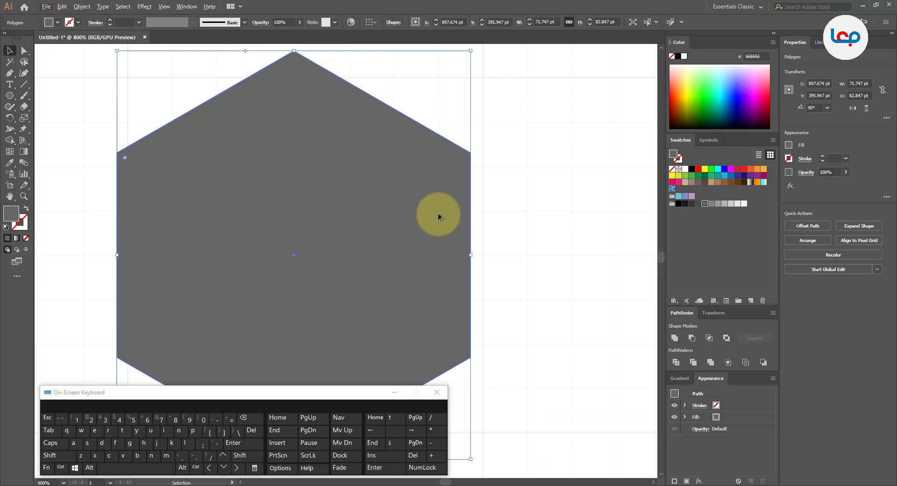
{"action": "left_click_drag", "start_coordinate": [439, 216], "coordinate": [450, 216]}
{"action": "left_click", "coordinate": [596, 217]}
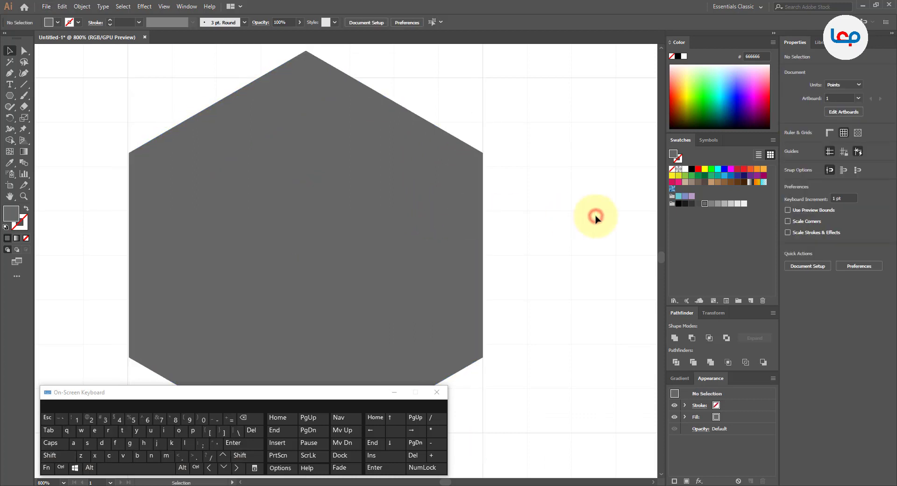
Step: Stretch the hexagon's left edge to the major gridline so it spans exactly one grid square in width
{"action": "left_click", "coordinate": [445, 213]}
{"action": "scroll", "coordinate": [502, 215], "scroll_direction": "up", "scroll_amount": 3}
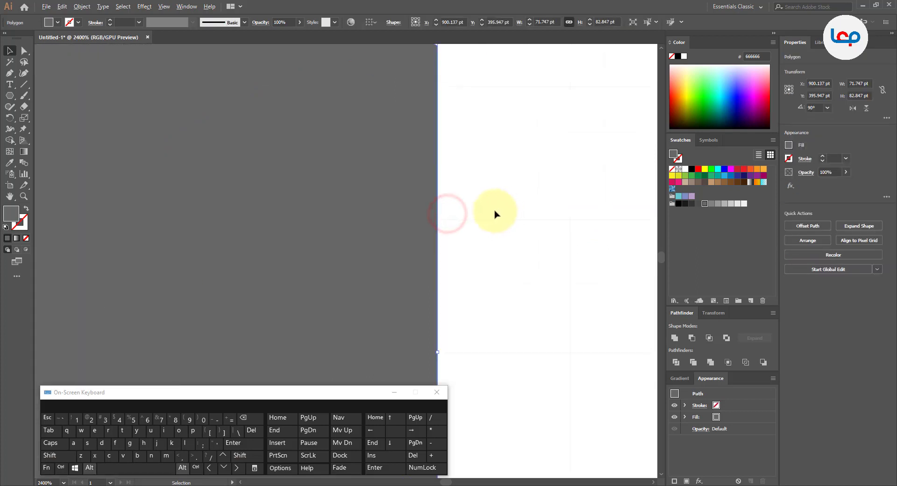
{"action": "scroll", "coordinate": [487, 213], "scroll_direction": "down", "scroll_amount": 3}
{"action": "scroll", "coordinate": [98, 252], "scroll_direction": "up", "scroll_amount": 4}
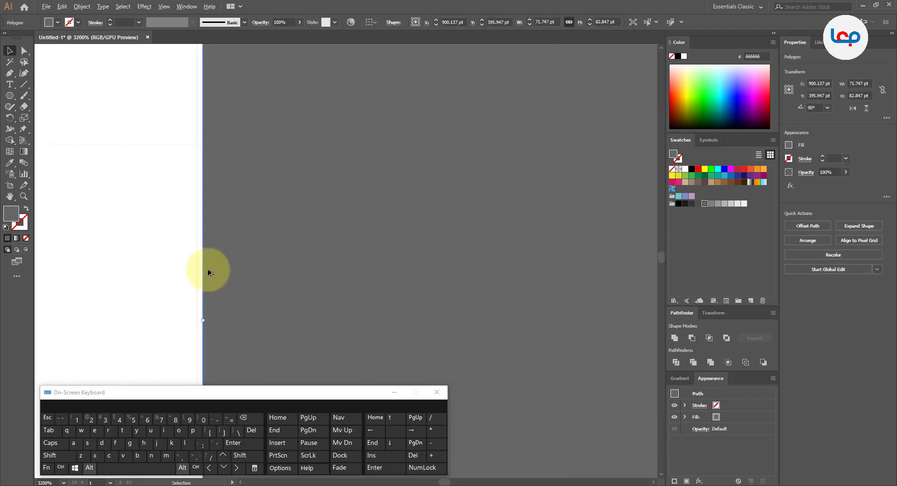
{"action": "left_click_drag", "start_coordinate": [202, 321], "coordinate": [198, 321]}
{"action": "scroll", "coordinate": [206, 308], "scroll_direction": "down", "scroll_amount": 4}
{"action": "left_click", "coordinate": [478, 94]}
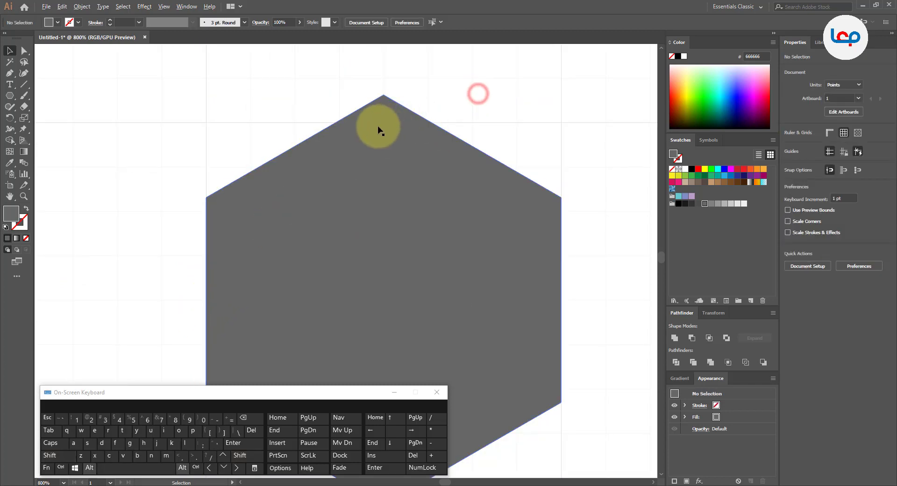
{"action": "scroll", "coordinate": [379, 129], "scroll_direction": "down", "scroll_amount": 2}
{"action": "left_click", "coordinate": [437, 195]}
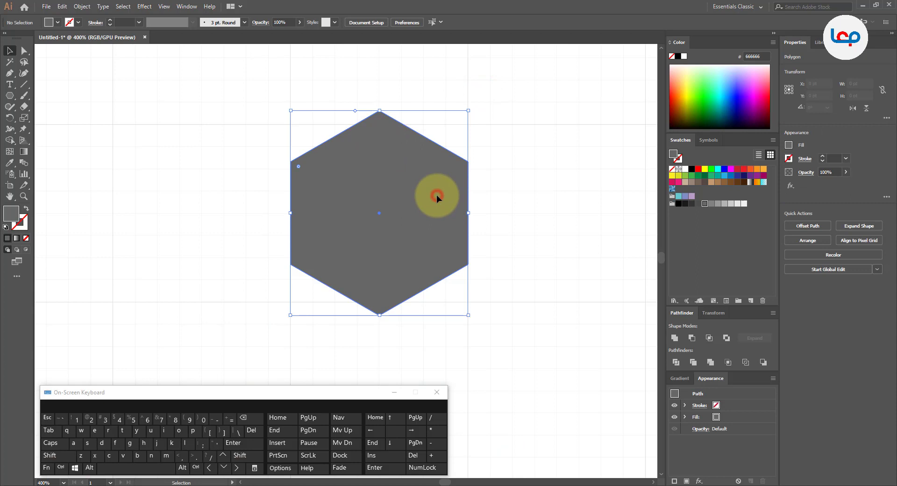
{"action": "left_click", "coordinate": [501, 196]}
Step: Draw a narrow vertical rectangle about 12.6 by 72.2 pt along the hexagon's left edge, between the two horizontal gridlines
{"action": "left_click_drag", "start_coordinate": [9, 96], "coordinate": [40, 97]}
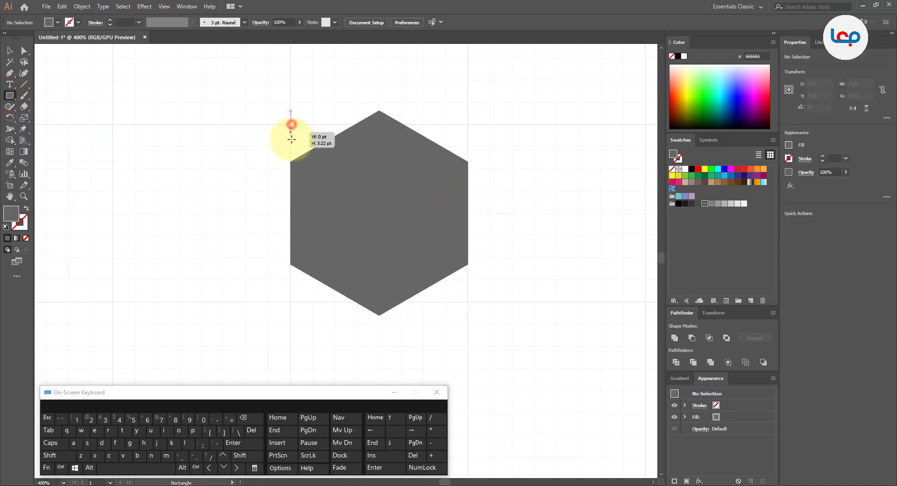
{"action": "mouse_move", "coordinate": [291, 139]}
{"action": "left_mouse_down"}
{"action": "mouse_move", "coordinate": [320, 274]}
{"action": "mouse_move", "coordinate": [318, 310]}
{"action": "mouse_move", "coordinate": [316, 301]}
{"action": "left_mouse_up"}
{"action": "left_click", "coordinate": [10, 51]}
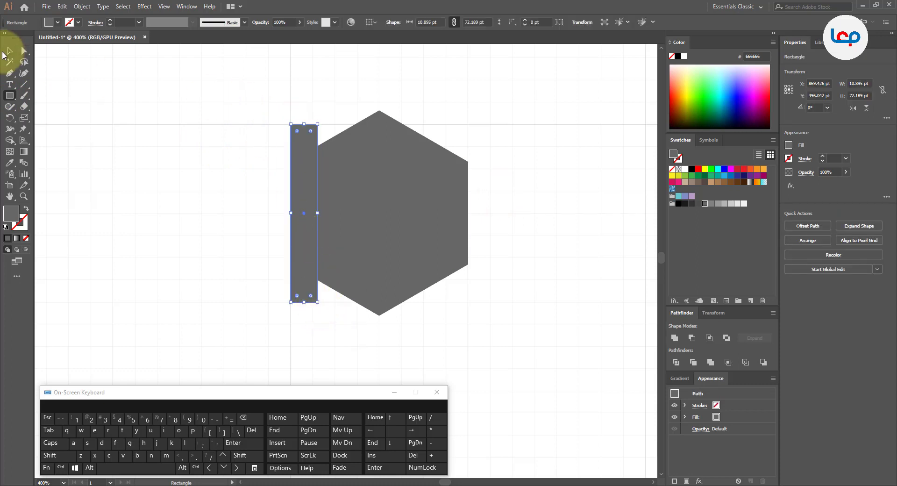
{"action": "left_click", "coordinate": [199, 115]}
{"action": "left_click", "coordinate": [310, 150]}
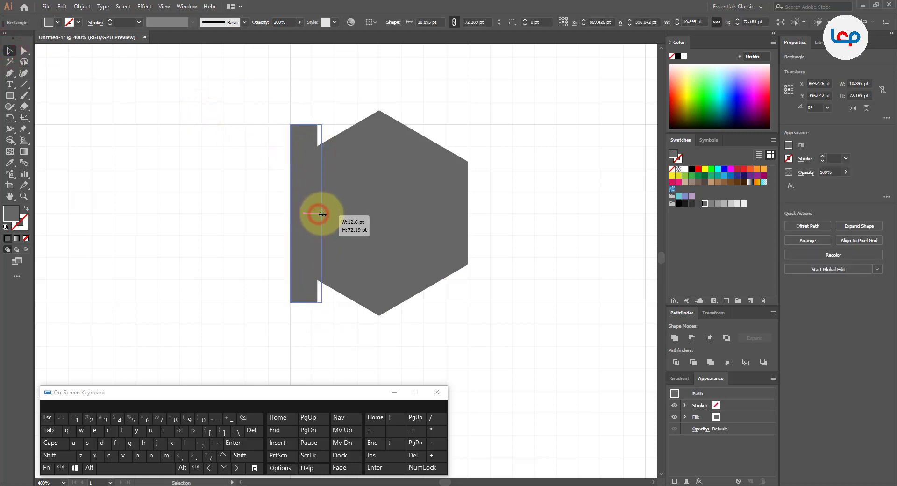
{"action": "left_click_drag", "start_coordinate": [322, 214], "coordinate": [323, 214]}
Step: Copy the rectangle about 19.3 pt to the right and repeat the copy to make four evenly spaced strips
{"action": "left_click_drag", "start_coordinate": [307, 173], "coordinate": [344, 174]}
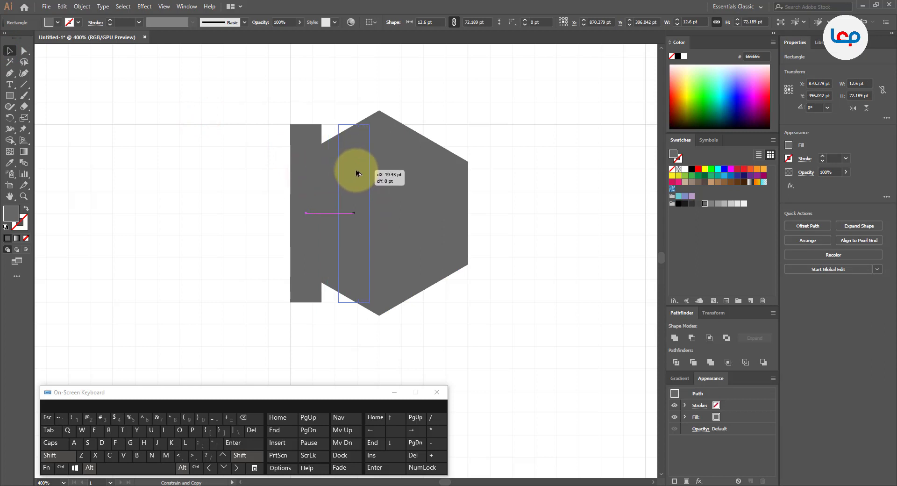
{"action": "left_click_drag", "start_coordinate": [357, 173], "coordinate": [357, 174]}
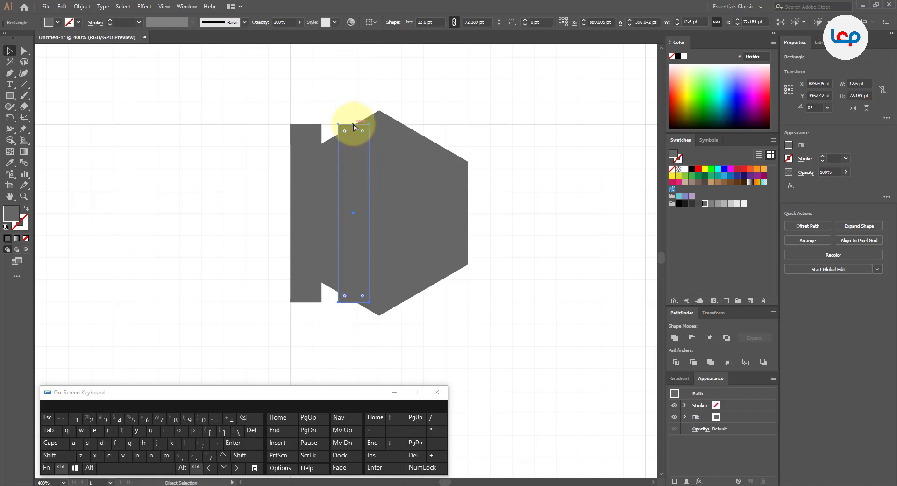
{"action": "key", "text": "ctrl+d"}
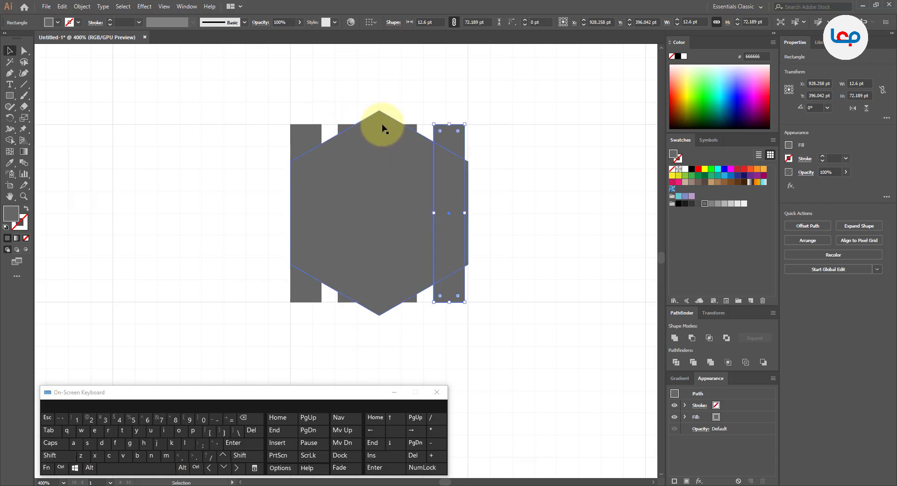
Step: Select all four strips and fill them with the lighter grey 999999
{"action": "left_click", "coordinate": [306, 141]}
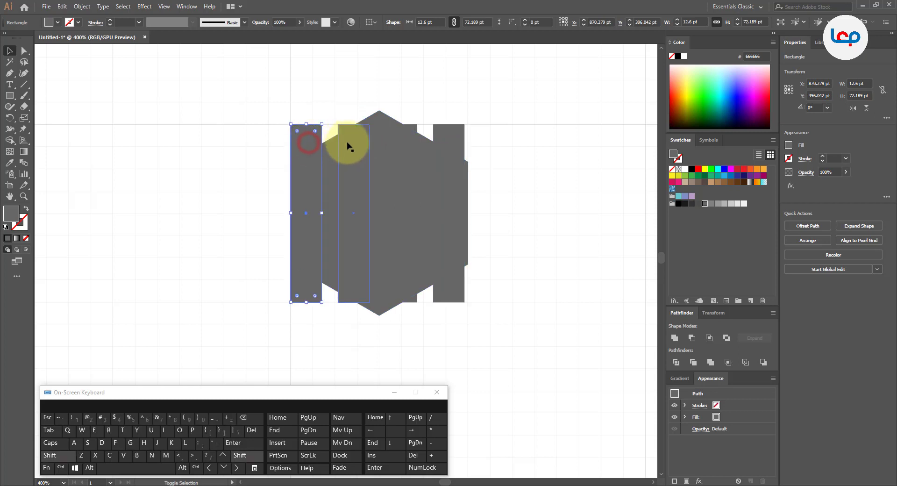
{"action": "left_click", "coordinate": [347, 142], "text": "shift"}
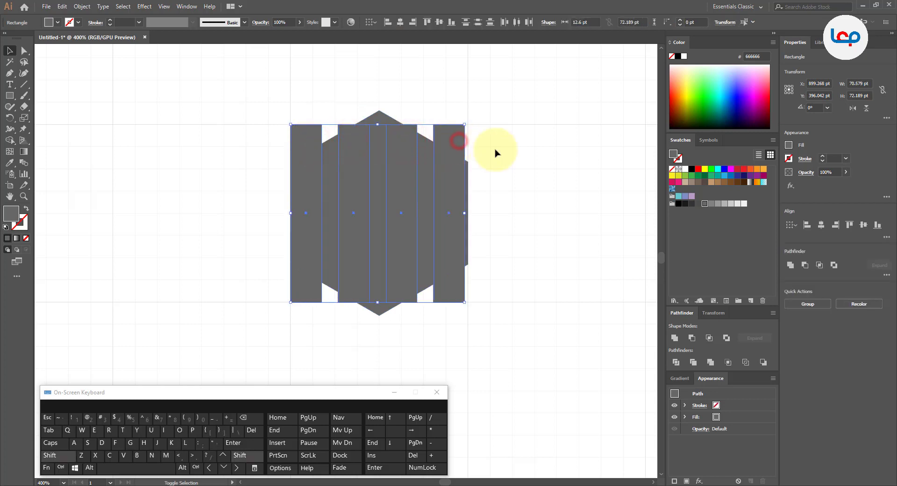
{"action": "left_click", "coordinate": [719, 204]}
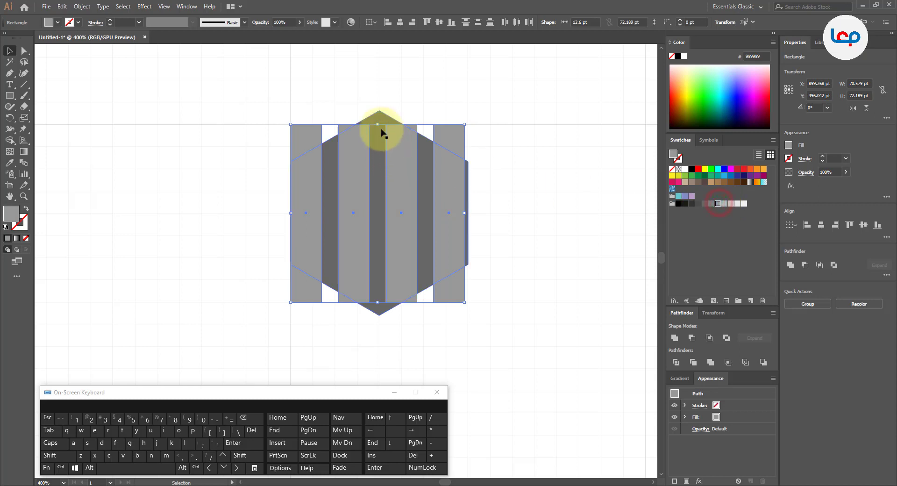
Step: Extend the four strips past the hexagon's top and bottom to about 90.2 pt high, and group them
{"action": "left_click_drag", "start_coordinate": [378, 125], "coordinate": [379, 102]}
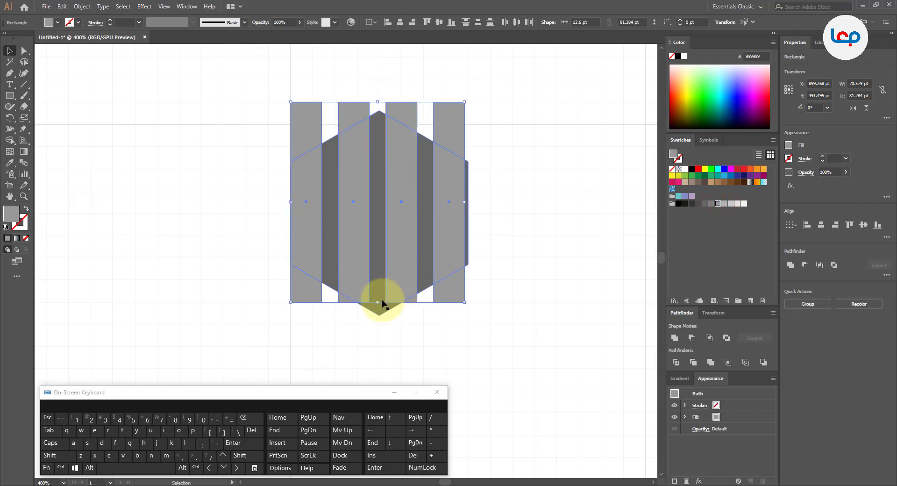
{"action": "left_click_drag", "start_coordinate": [378, 303], "coordinate": [380, 326]}
{"action": "right_click", "coordinate": [441, 249]}
{"action": "left_click", "coordinate": [467, 300]}
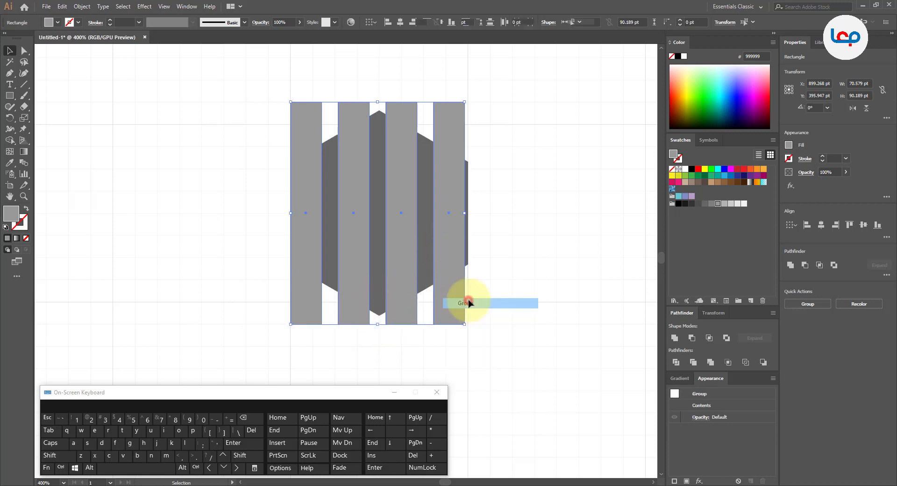
{"action": "left_click", "coordinate": [502, 279]}
Step: Widen the strip group to about 72 pt so its outer edges match the hexagon's left and right sides
{"action": "left_click", "coordinate": [451, 294]}
{"action": "scroll", "coordinate": [472, 208], "scroll_direction": "up", "scroll_amount": 4}
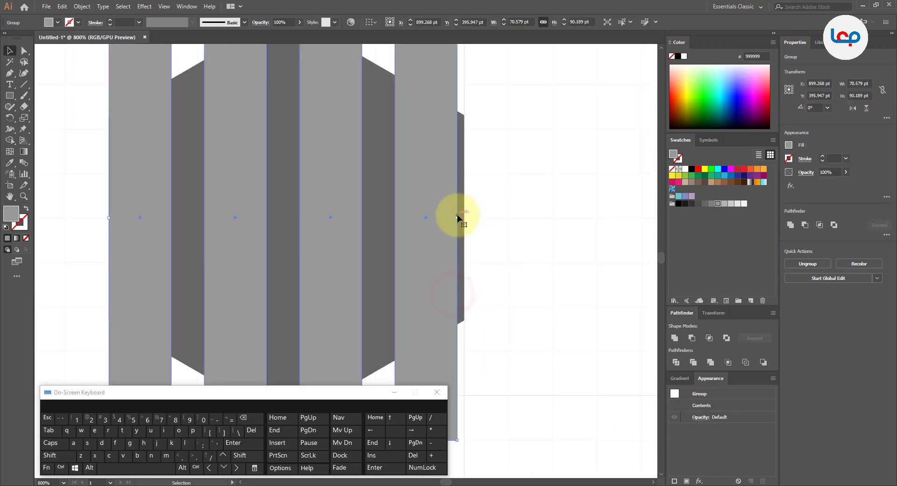
{"action": "left_click_drag", "start_coordinate": [458, 217], "coordinate": [464, 216]}
{"action": "left_click", "coordinate": [510, 215]}
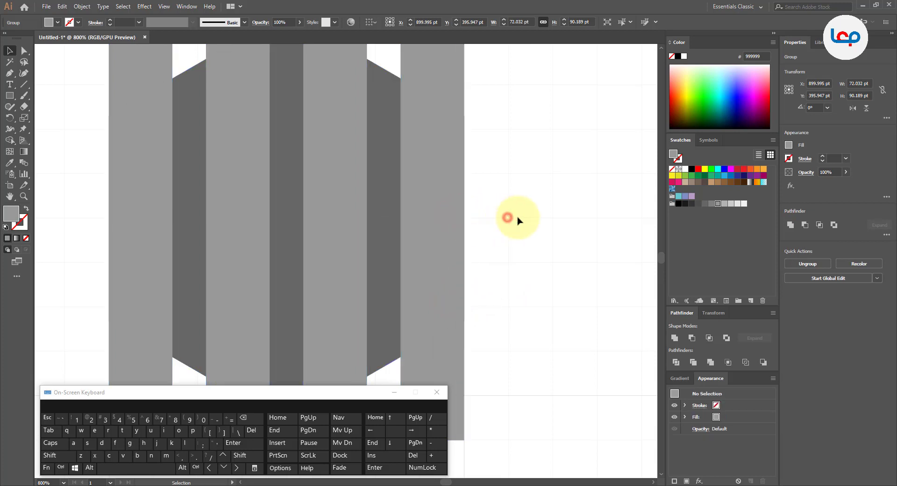
{"action": "scroll", "coordinate": [552, 217], "scroll_direction": "down", "scroll_amount": 1}
{"action": "left_click", "coordinate": [245, 225]}
{"action": "scroll", "coordinate": [226, 220], "scroll_direction": "up", "scroll_amount": 3}
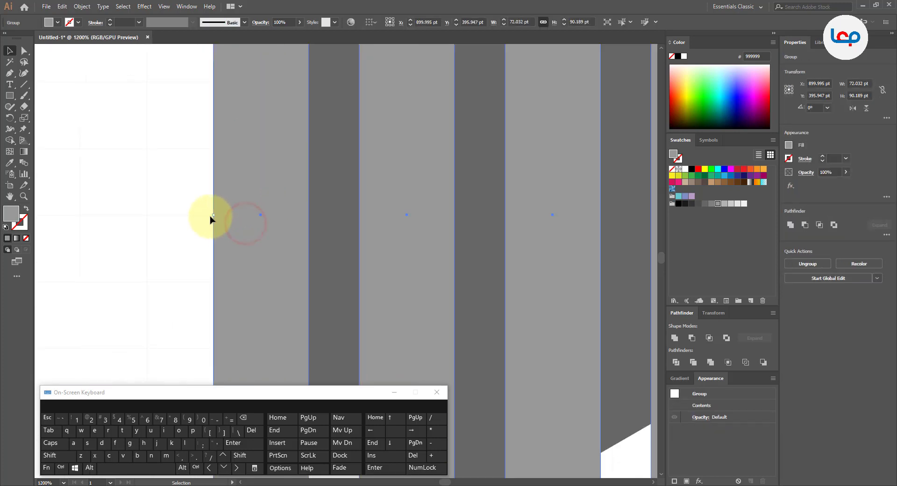
{"action": "mouse_move", "coordinate": [212, 215]}
{"action": "left_mouse_down"}
{"action": "mouse_move", "coordinate": [221, 215]}
{"action": "mouse_move", "coordinate": [214, 216]}
{"action": "left_mouse_up"}
{"action": "left_click", "coordinate": [192, 216]}
{"action": "scroll", "coordinate": [261, 217], "scroll_direction": "down", "scroll_amount": 3}
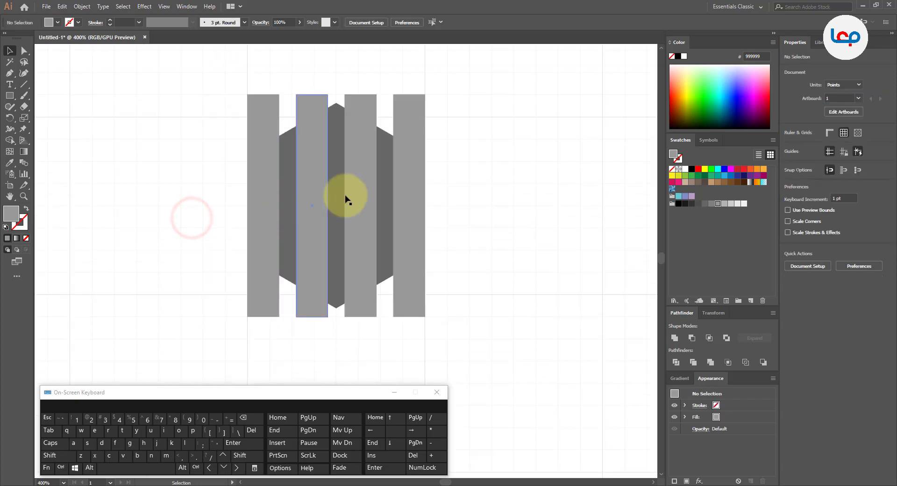
Step: Duplicate the strip group and place the copy, rotated 45° counterclockwise, over the hexagon and the vertical strips
{"action": "left_click", "coordinate": [410, 182]}
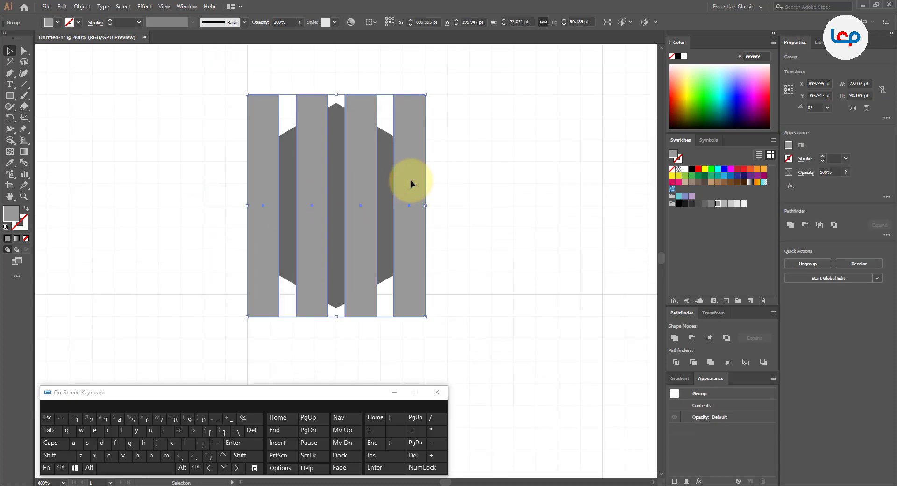
{"action": "left_click_drag", "start_coordinate": [410, 180], "coordinate": [464, 181]}
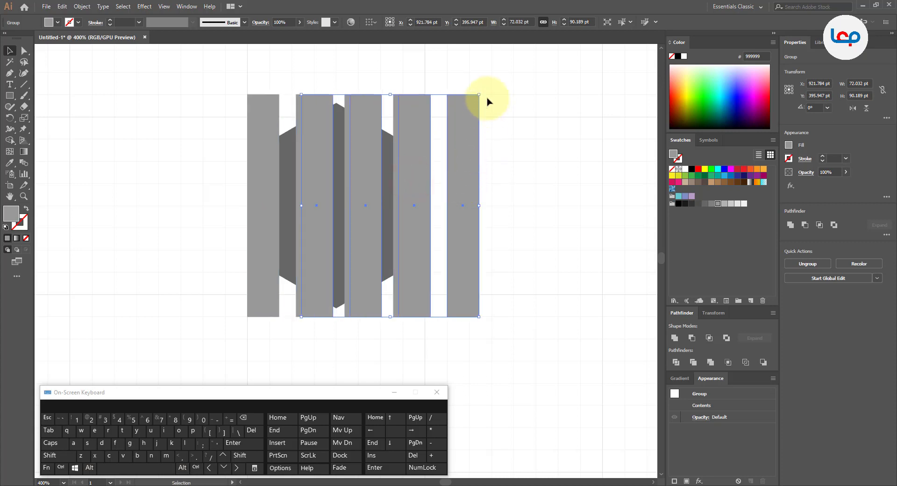
{"action": "left_click_drag", "start_coordinate": [480, 91], "coordinate": [401, 100]}
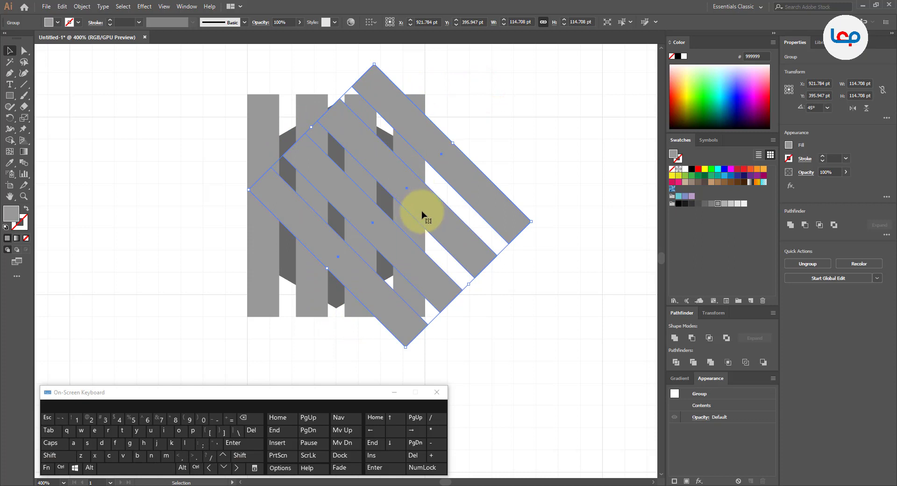
{"action": "left_click_drag", "start_coordinate": [418, 211], "coordinate": [368, 207]}
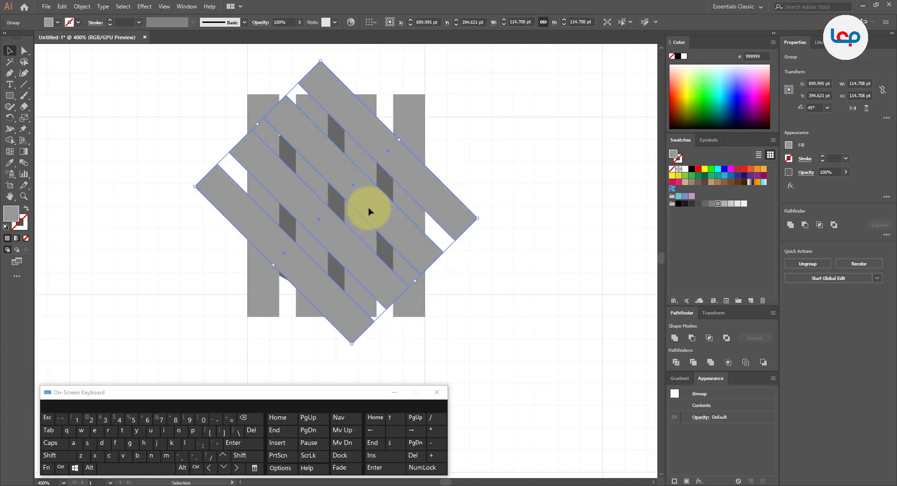
Step: Bring the hexagon in front of the vertical strips, and place the rotated strip group on top of it
{"action": "left_click_drag", "start_coordinate": [405, 185], "coordinate": [400, 197]}
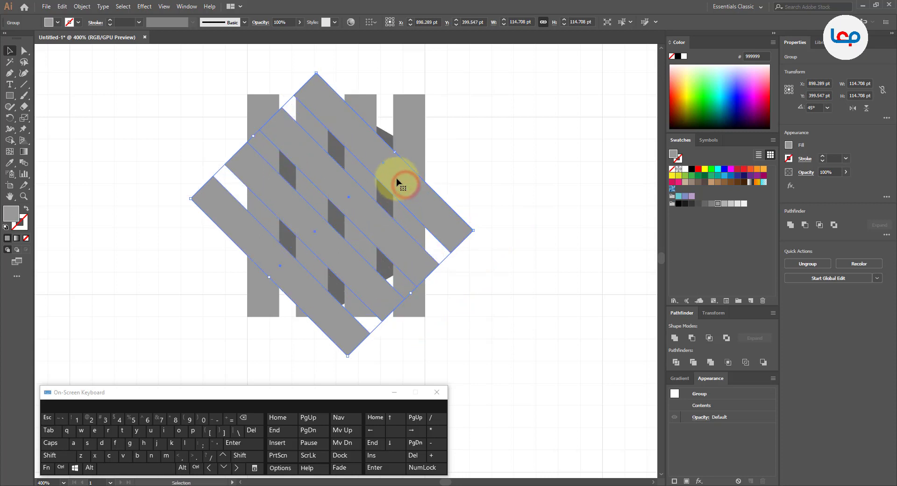
{"action": "right_click", "coordinate": [385, 139]}
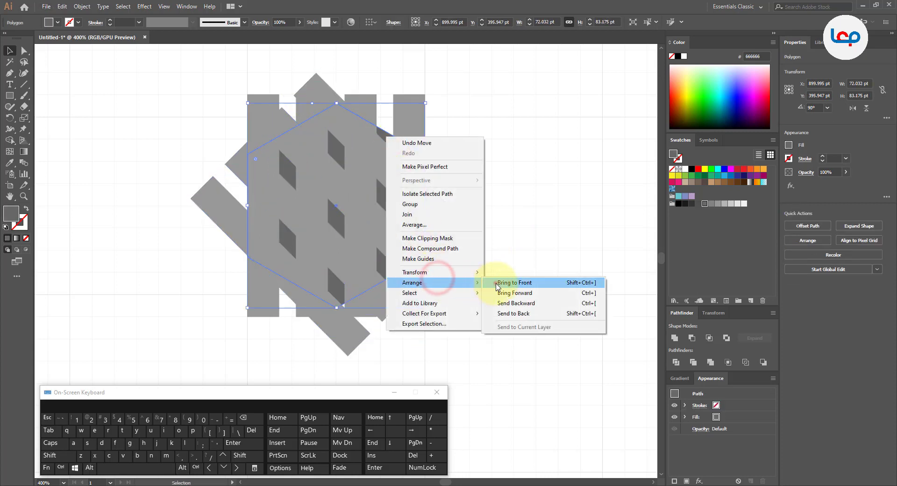
{"action": "left_click", "coordinate": [500, 254]}
{"action": "left_click", "coordinate": [509, 264]}
{"action": "right_click", "coordinate": [454, 229]}
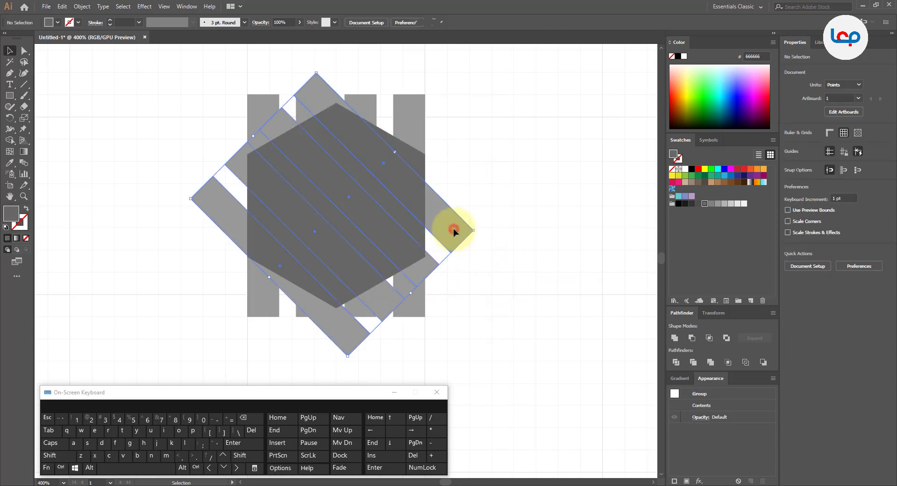
{"action": "mouse_move", "coordinate": [491, 331]}
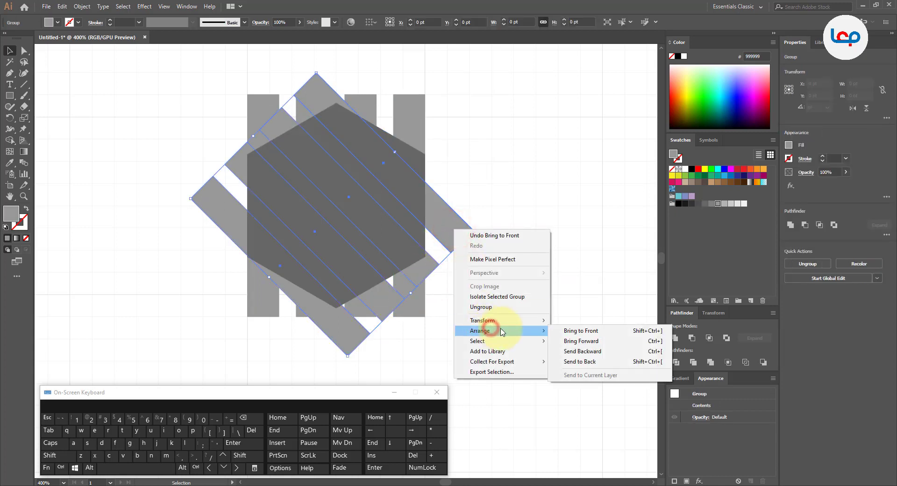
{"action": "left_click", "coordinate": [567, 331]}
Step: Rotate the slanted strip group to about 60.16° so it runs parallel to the hexagon's upper-right edge
{"action": "scroll", "coordinate": [403, 185], "scroll_direction": "up", "scroll_amount": 1}
{"action": "left_click_drag", "start_coordinate": [511, 254], "coordinate": [515, 201]}
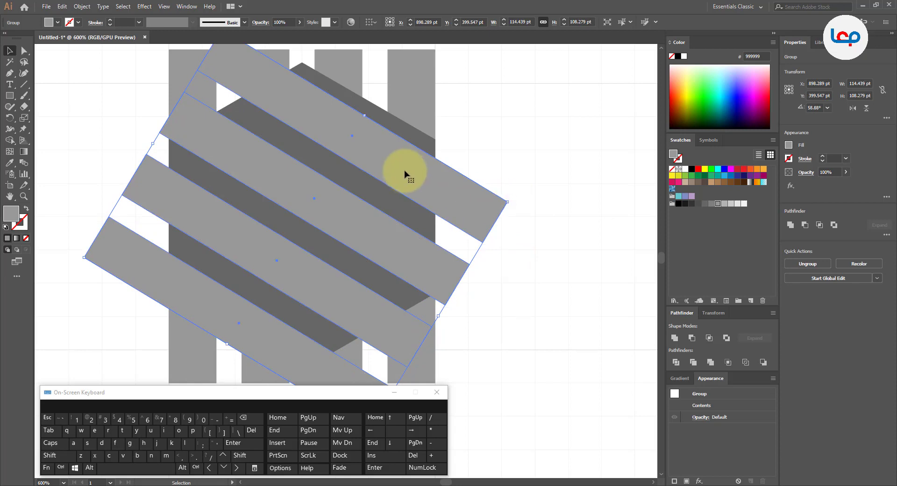
{"action": "scroll", "coordinate": [405, 136], "scroll_direction": "up", "scroll_amount": 1}
{"action": "left_click_drag", "start_coordinate": [392, 164], "coordinate": [400, 152]}
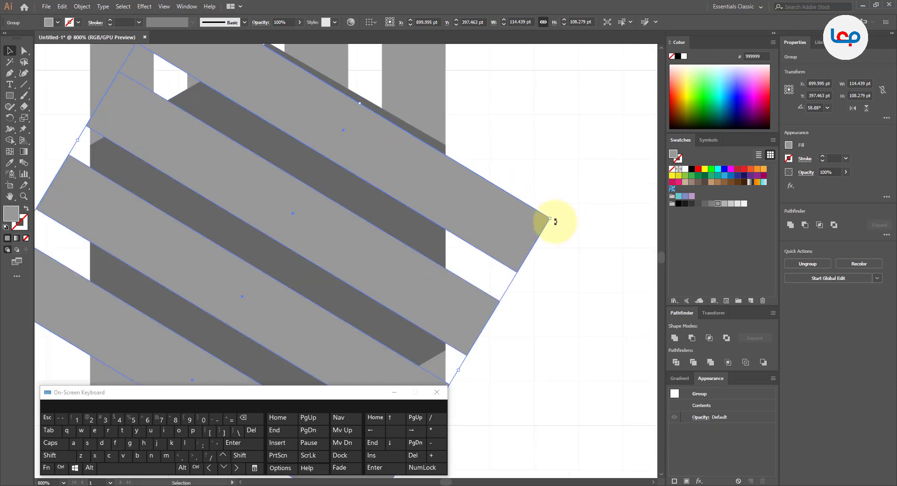
{"action": "left_click_drag", "start_coordinate": [553, 220], "coordinate": [553, 210]}
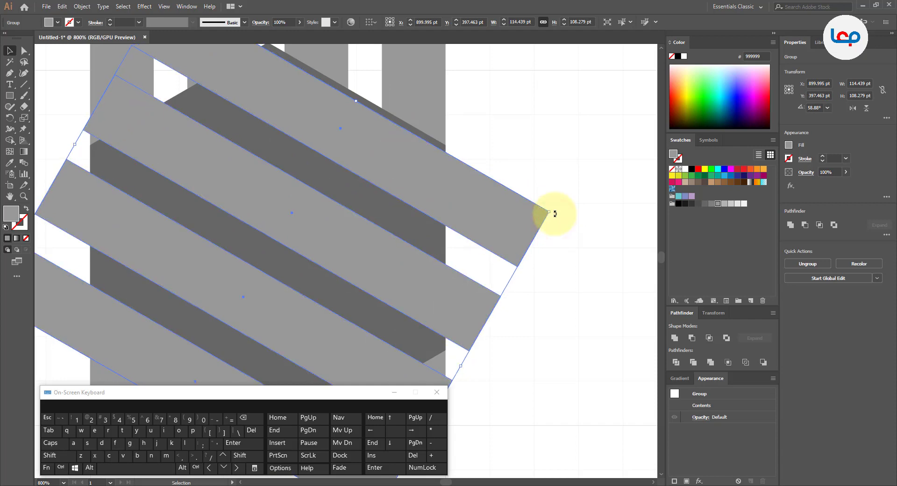
{"action": "left_click_drag", "start_coordinate": [358, 144], "coordinate": [364, 143]}
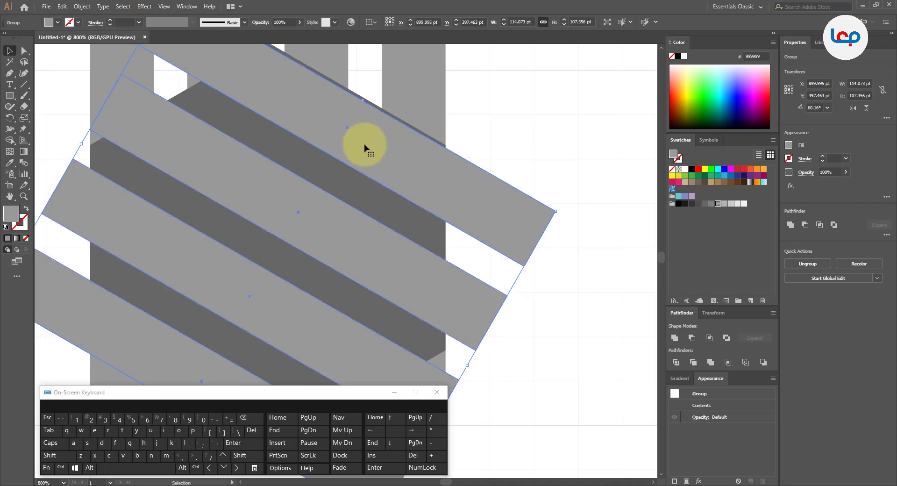
Step: Move the slanted strip group so its outer edge lines up with the hexagon's upper-right edge
{"action": "scroll", "coordinate": [372, 94], "scroll_direction": "up", "scroll_amount": 3}
{"action": "scroll", "coordinate": [341, 115], "scroll_direction": "up", "scroll_amount": 2}
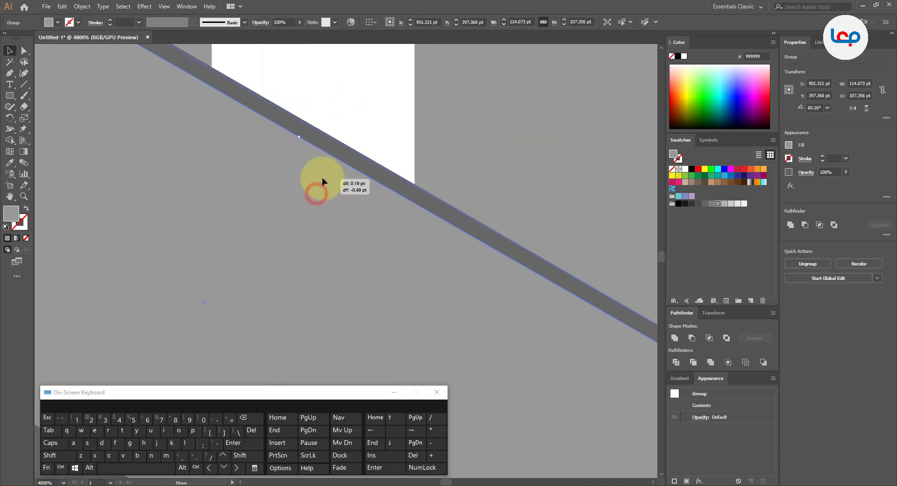
{"action": "left_click_drag", "start_coordinate": [322, 179], "coordinate": [323, 179]}
{"action": "scroll", "coordinate": [322, 182], "scroll_direction": "down", "scroll_amount": 3}
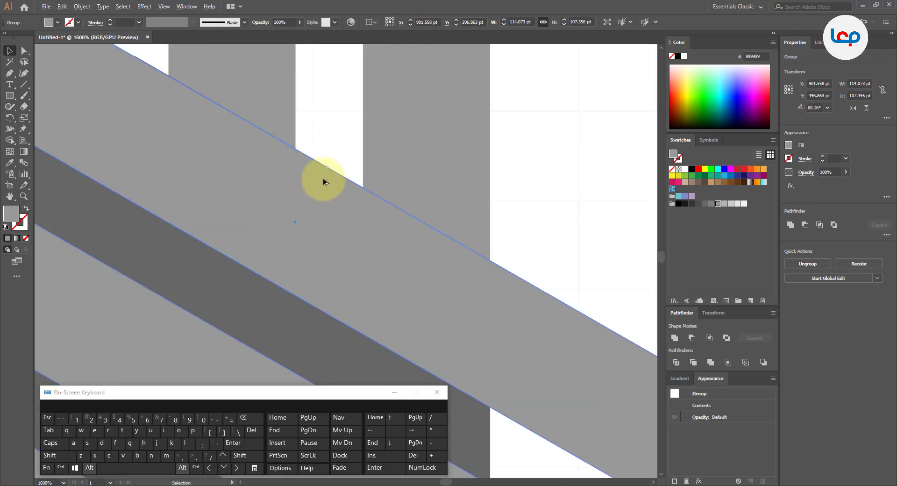
{"action": "scroll", "coordinate": [340, 130], "scroll_direction": "down", "scroll_amount": 4}
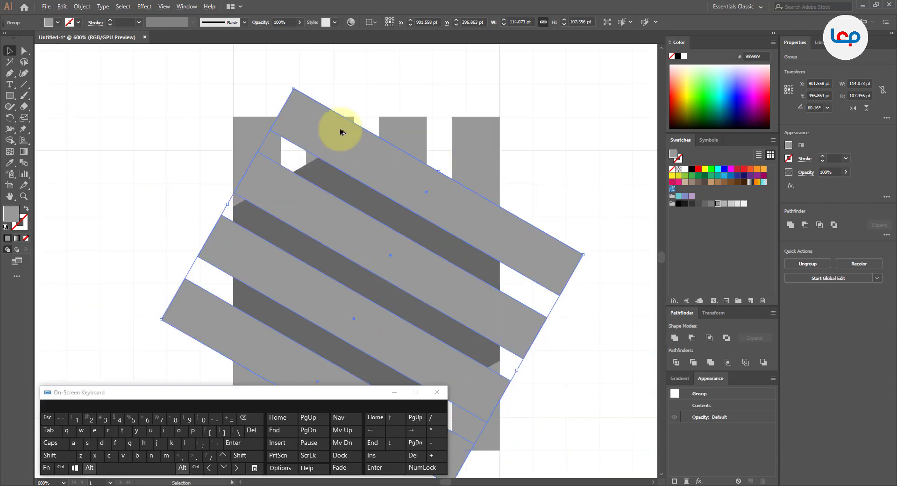
Step: Fine-tune the slanted strip group's rotation to about 60.02° to follow the hexagon's upper-right edge
{"action": "scroll", "coordinate": [397, 114], "scroll_direction": "up", "scroll_amount": 4}
{"action": "scroll", "coordinate": [416, 161], "scroll_direction": "down", "scroll_amount": 1}
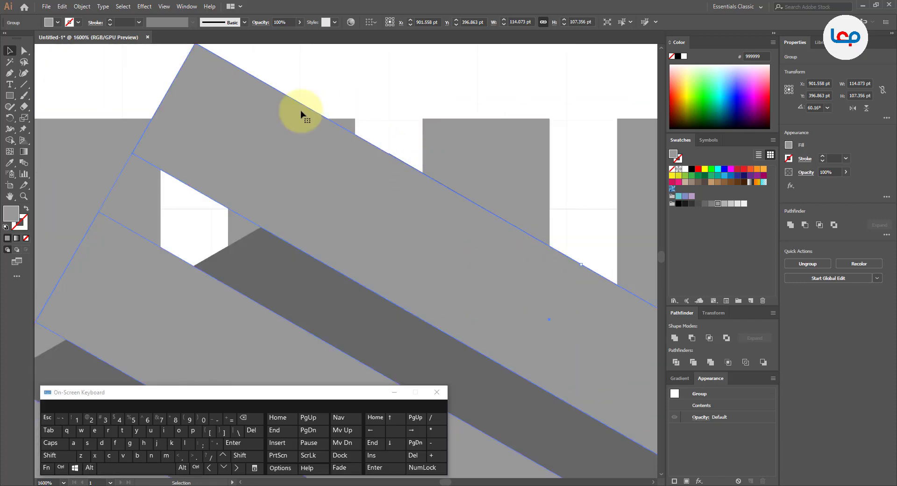
{"action": "scroll", "coordinate": [248, 88], "scroll_direction": "down", "scroll_amount": 1}
{"action": "scroll", "coordinate": [200, 110], "scroll_direction": "up", "scroll_amount": 2}
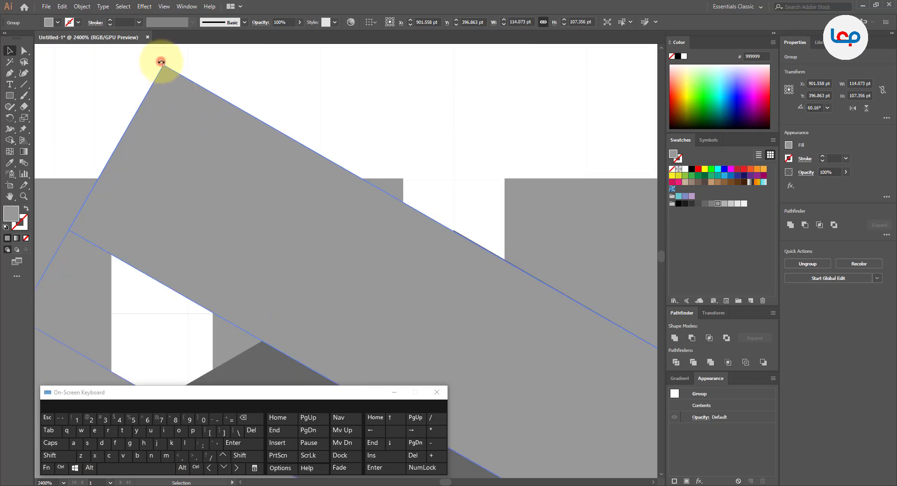
{"action": "left_click_drag", "start_coordinate": [160, 61], "coordinate": [161, 63]}
{"action": "scroll", "coordinate": [320, 110], "scroll_direction": "down", "scroll_amount": 3}
{"action": "left_click", "coordinate": [322, 111]}
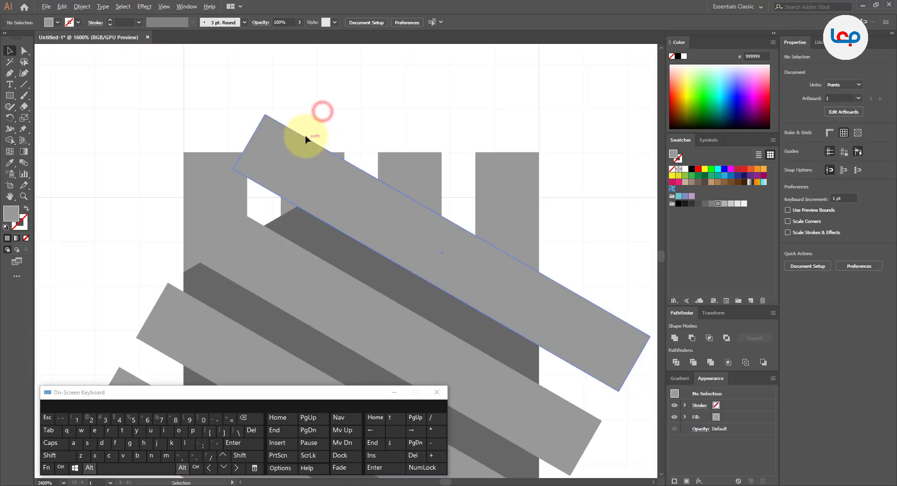
Step: Scale the slanted strip group to about 114.1 by 107.5 pt so its outer edges meet the hexagon's upper-right and lower-left edges
{"action": "scroll", "coordinate": [443, 233], "scroll_direction": "up", "scroll_amount": 3}
{"action": "left_click", "coordinate": [444, 231]}
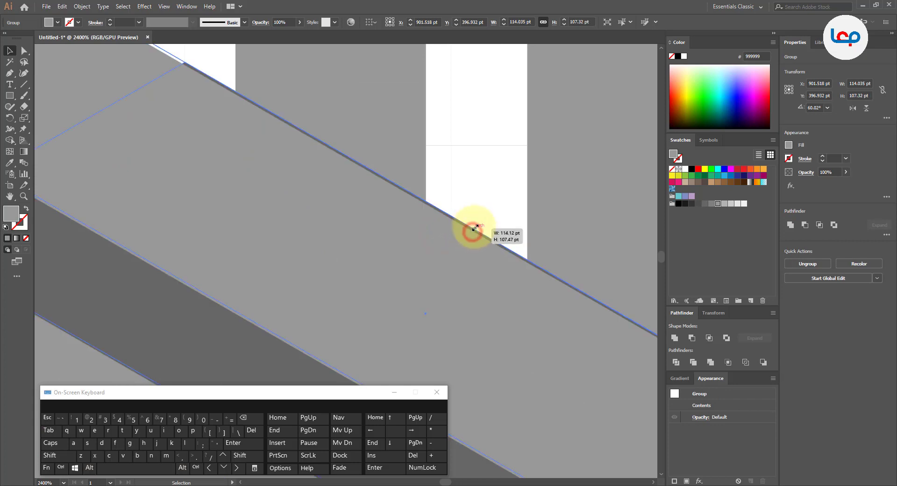
{"action": "left_click_drag", "start_coordinate": [474, 229], "coordinate": [477, 229]}
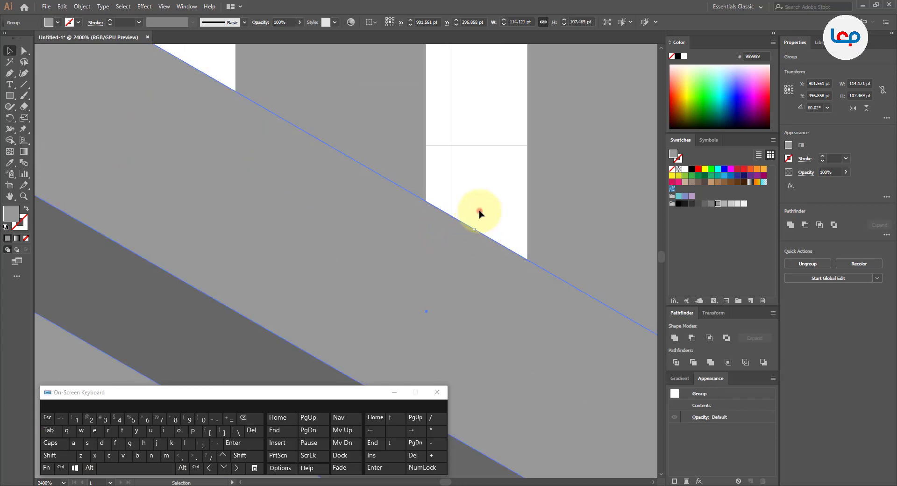
{"action": "scroll", "coordinate": [476, 210], "scroll_direction": "down", "scroll_amount": 6}
{"action": "left_click", "coordinate": [430, 160]}
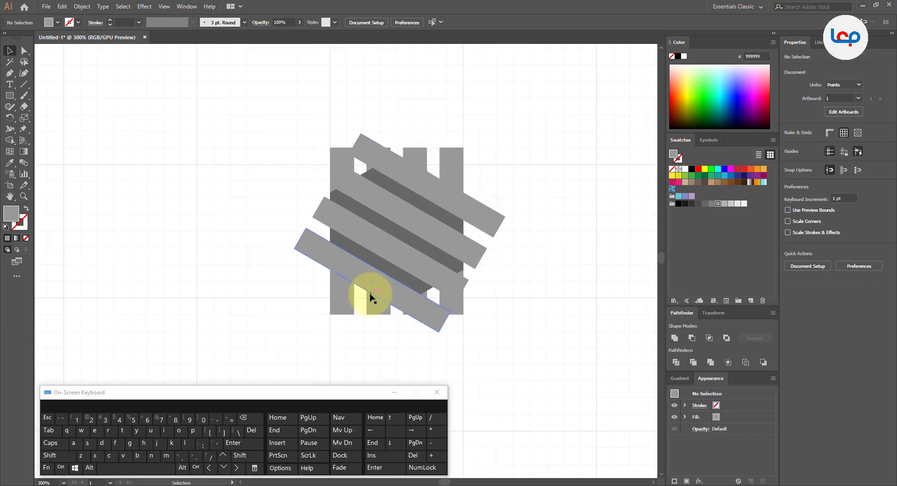
{"action": "left_click", "coordinate": [376, 291]}
{"action": "scroll", "coordinate": [369, 294], "scroll_direction": "up", "scroll_amount": 3}
{"action": "left_click_drag", "start_coordinate": [352, 295], "coordinate": [352, 294]}
{"action": "scroll", "coordinate": [352, 294], "scroll_direction": "down", "scroll_amount": 3}
Step: Create a reflected copy of the slanted strip group across the vertical axis
{"action": "right_click", "coordinate": [423, 200]}
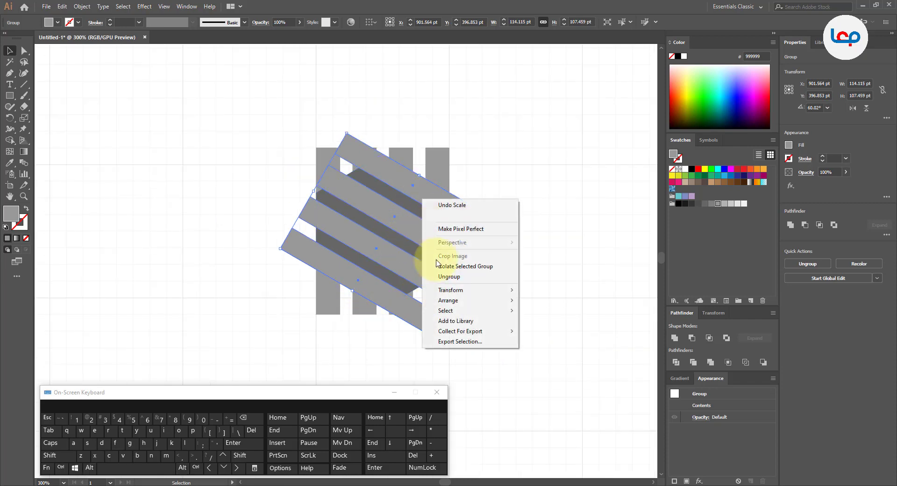
{"action": "mouse_move", "coordinate": [446, 290]}
{"action": "left_click", "coordinate": [544, 325]}
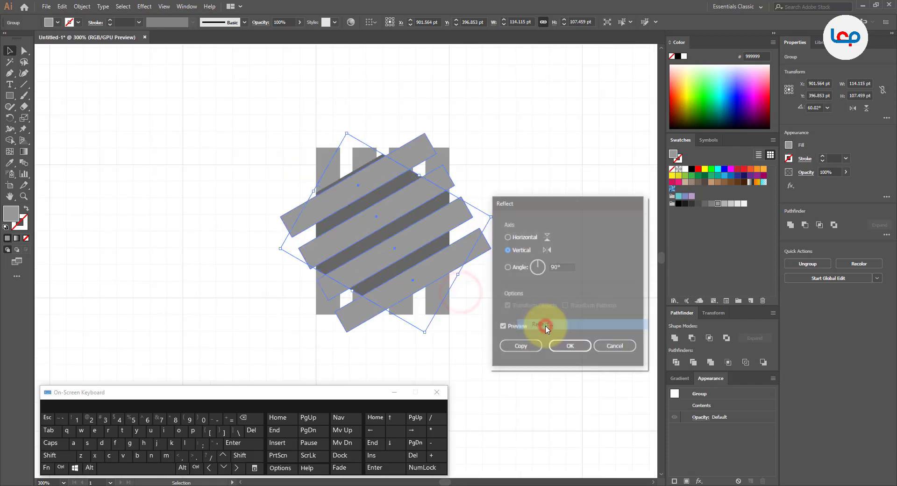
{"action": "left_click", "coordinate": [523, 348]}
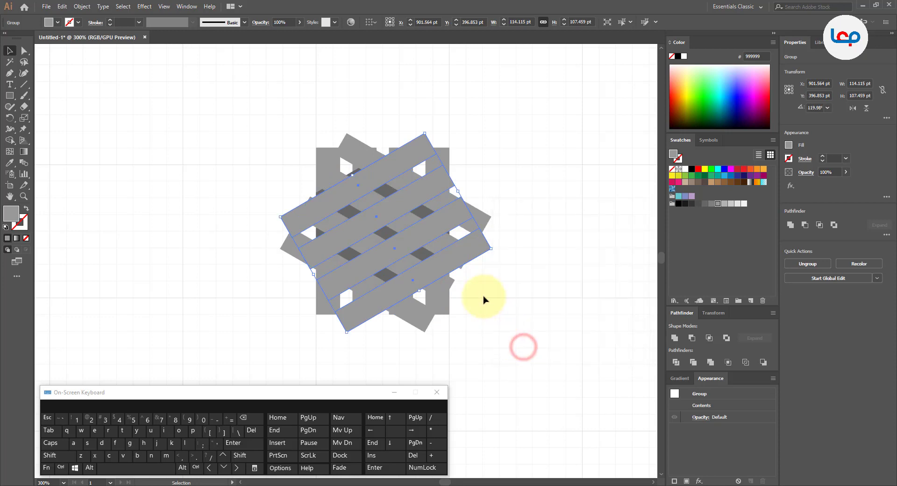
Step: Move the reflected strip group so its outer edges line up with the hexagon's lower-right and upper-left edges
{"action": "scroll", "coordinate": [437, 272], "scroll_direction": "up", "scroll_amount": 3}
{"action": "scroll", "coordinate": [449, 265], "scroll_direction": "down", "scroll_amount": 1}
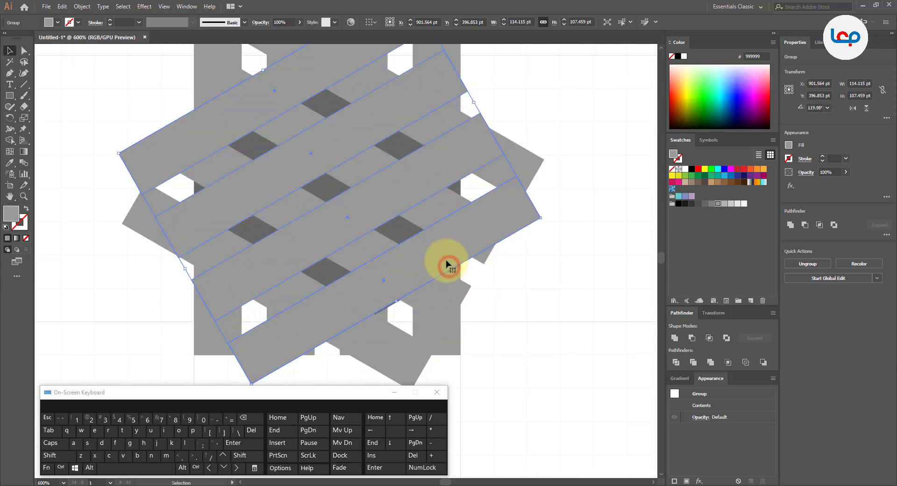
{"action": "left_click_drag", "start_coordinate": [448, 260], "coordinate": [363, 279]}
{"action": "scroll", "coordinate": [402, 289], "scroll_direction": "up", "scroll_amount": 5}
{"action": "scroll", "coordinate": [399, 304], "scroll_direction": "up", "scroll_amount": 5}
{"action": "scroll", "coordinate": [414, 286], "scroll_direction": "down", "scroll_amount": 8}
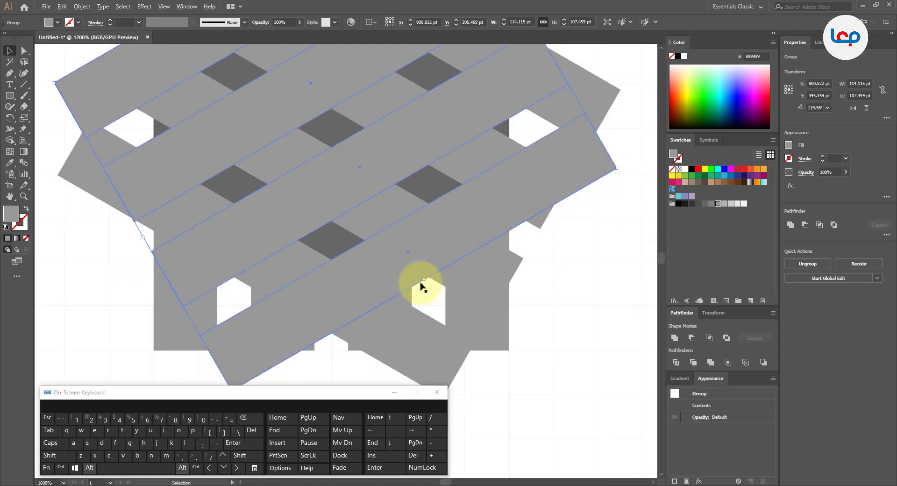
{"action": "scroll", "coordinate": [336, 141], "scroll_direction": "down", "scroll_amount": 3}
{"action": "scroll", "coordinate": [408, 161], "scroll_direction": "up", "scroll_amount": 5}
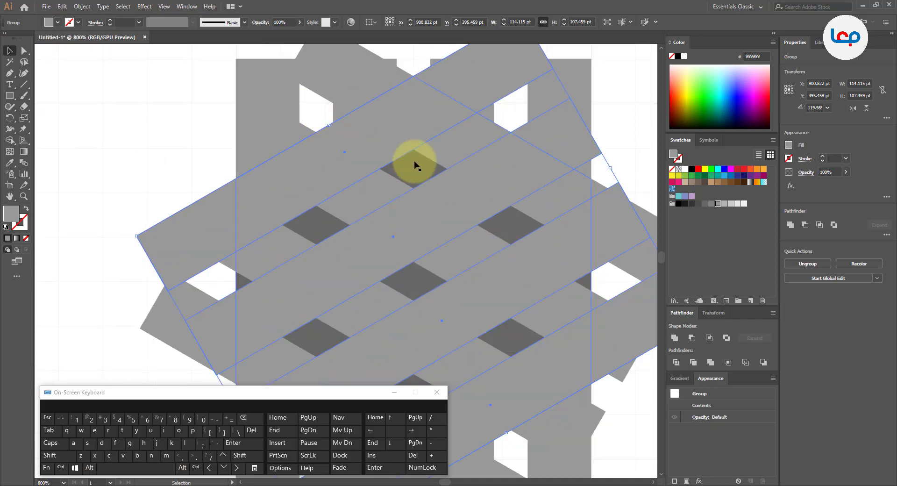
{"action": "scroll", "coordinate": [414, 165], "scroll_direction": "down", "scroll_amount": 4}
{"action": "left_click_drag", "start_coordinate": [296, 94], "coordinate": [541, 297]}
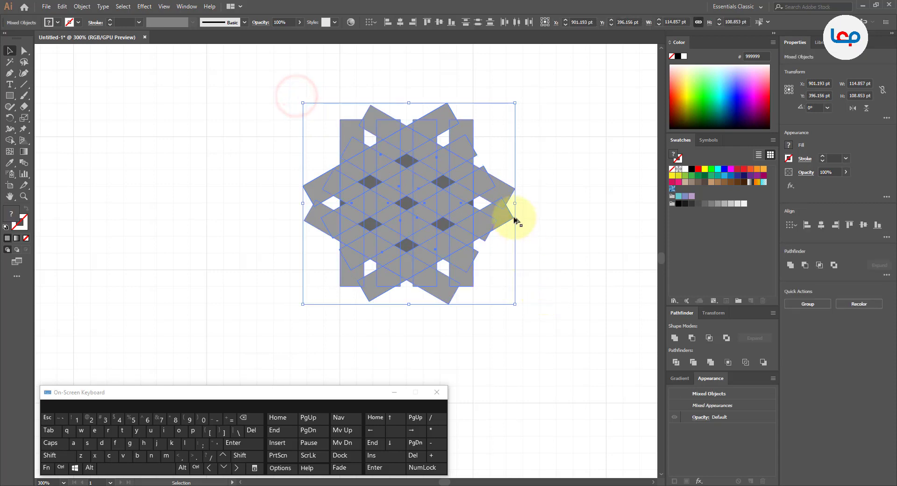
{"action": "scroll", "coordinate": [514, 218], "scroll_direction": "up", "scroll_amount": 2}
{"action": "scroll", "coordinate": [495, 196], "scroll_direction": "down", "scroll_amount": 1}
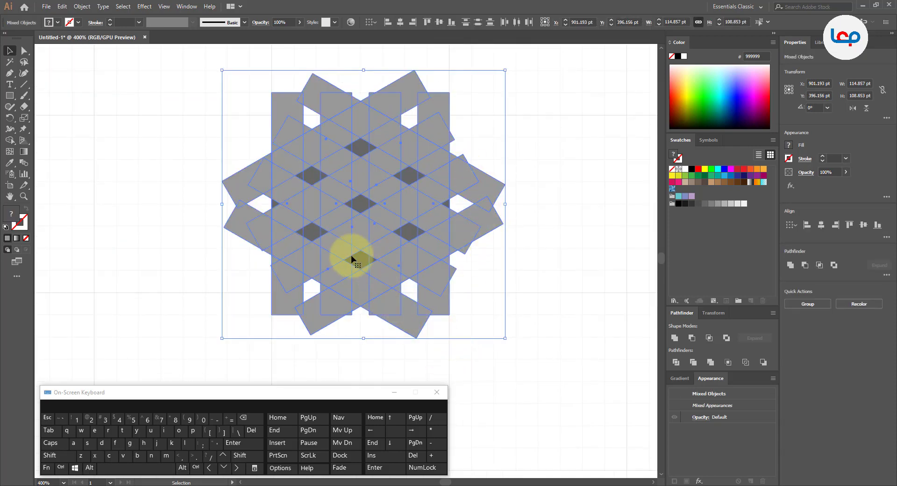
{"action": "left_click", "coordinate": [10, 140]}
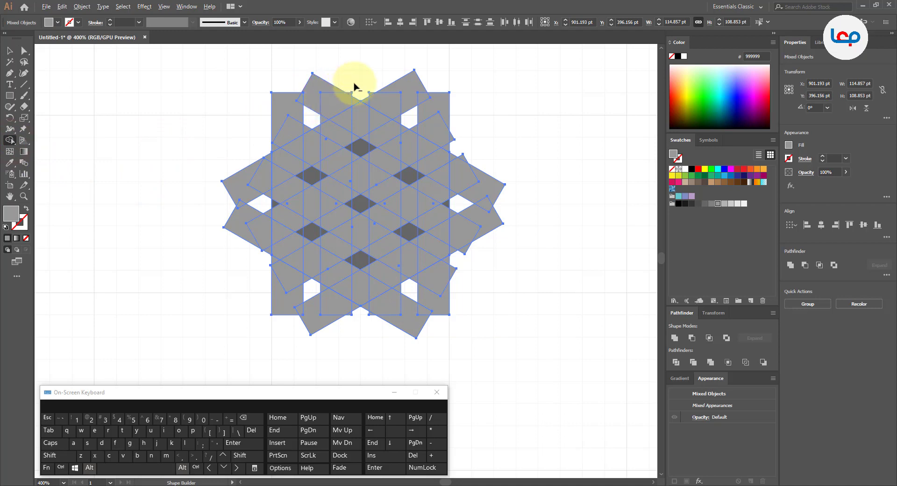
{"action": "left_click", "coordinate": [10, 54]}
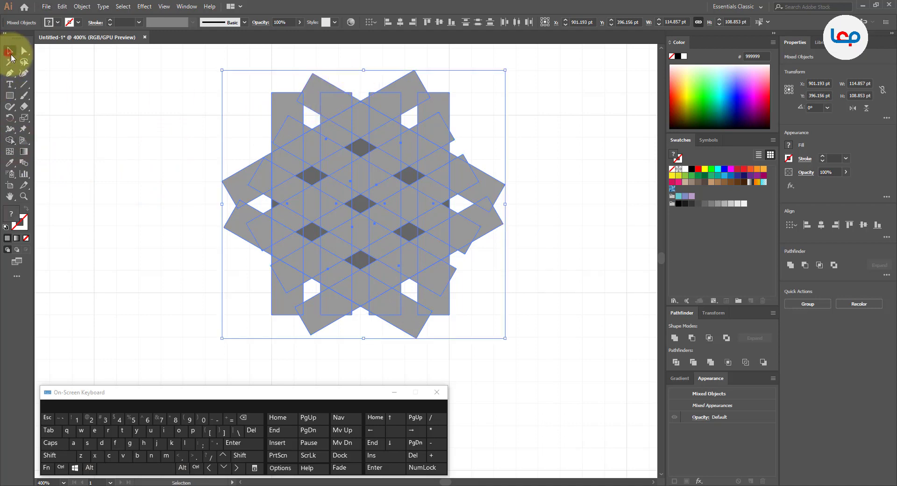
Step: Bring the dark grey hexagon in front of all three strip groups
{"action": "right_click", "coordinate": [362, 150]}
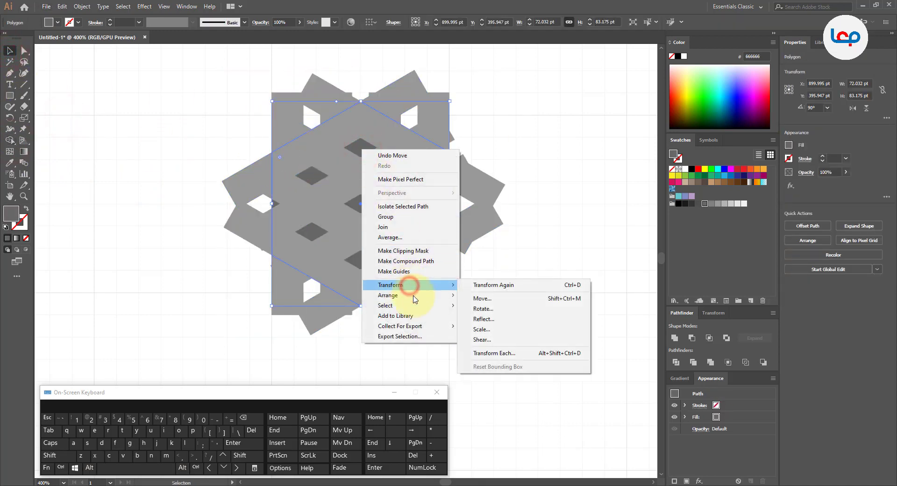
{"action": "mouse_move", "coordinate": [420, 295]}
{"action": "left_click", "coordinate": [482, 296]}
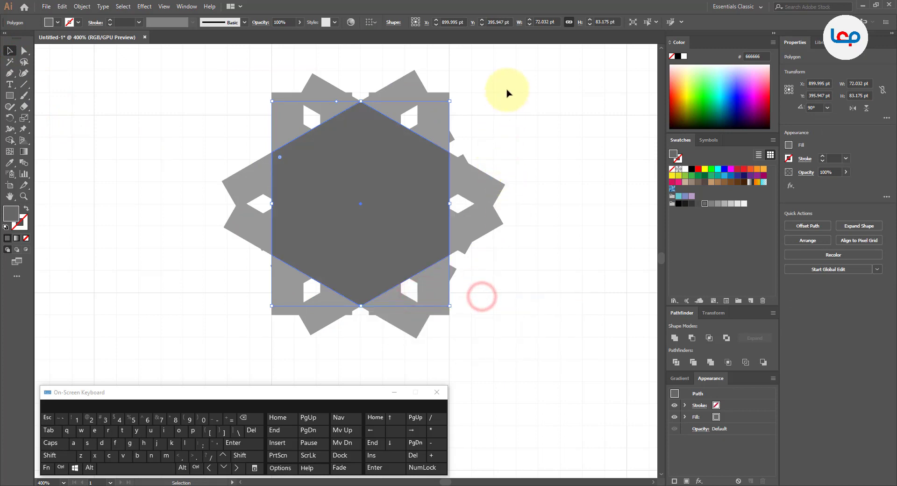
Step: Select the hexagon and all strips, and remove the strip parts outside the hexagon's left side with the Shape Builder
{"action": "left_click_drag", "start_coordinate": [505, 86], "coordinate": [180, 295]}
{"action": "left_click", "coordinate": [9, 139]}
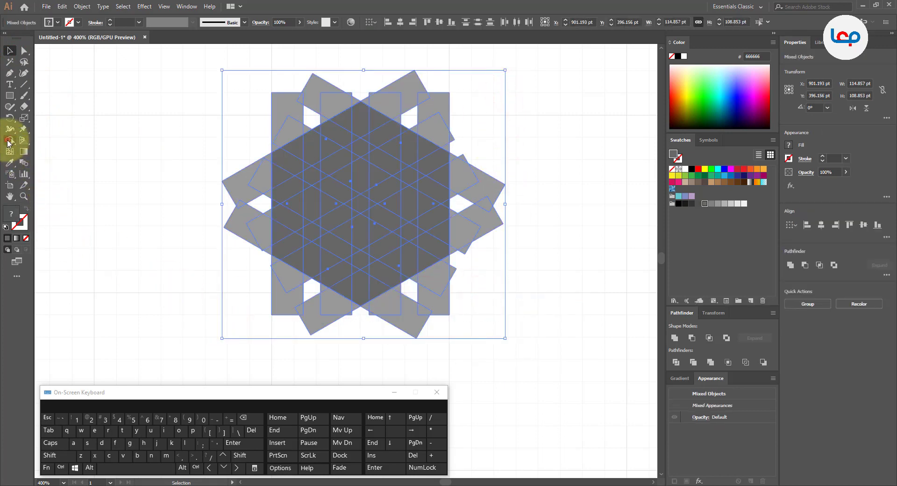
{"action": "left_click_drag", "start_coordinate": [265, 159], "coordinate": [268, 264]}
{"action": "mouse_move", "coordinate": [254, 191]}
{"action": "left_mouse_down"}
{"action": "mouse_move", "coordinate": [243, 259]}
{"action": "mouse_move", "coordinate": [264, 203]}
{"action": "left_mouse_up"}
{"action": "left_click_drag", "start_coordinate": [260, 236], "coordinate": [260, 246]}
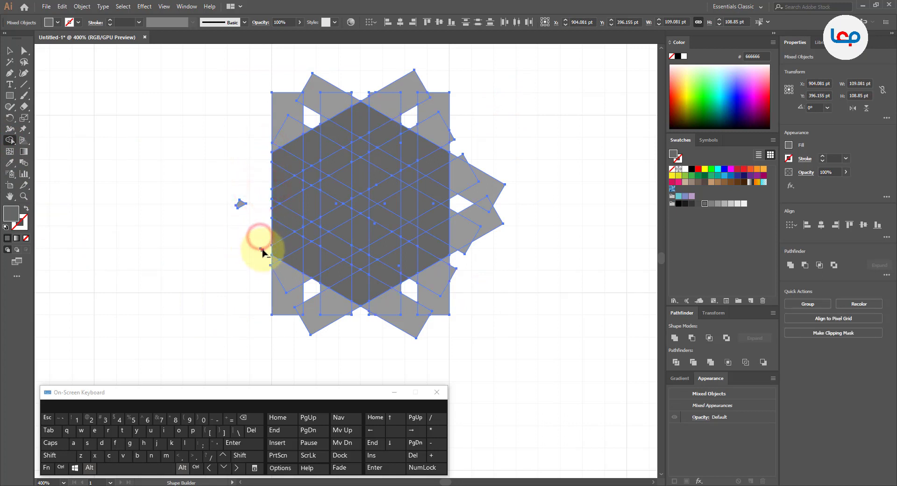
{"action": "left_click", "coordinate": [242, 203], "text": "alt"}
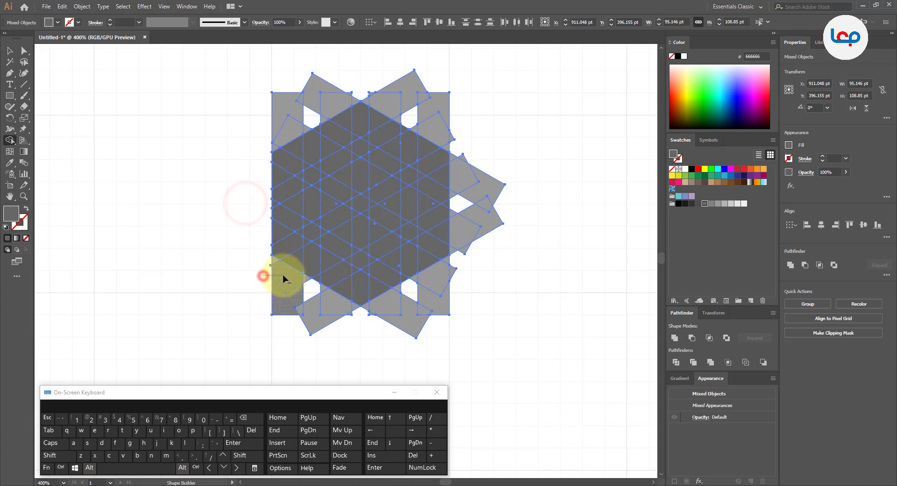
Step: Remove the strip parts protruding beyond the hexagon's lower-left edge with the Shape Builder
{"action": "left_click", "coordinate": [278, 270], "text": "alt"}
{"action": "left_click", "coordinate": [271, 263], "text": "alt"}
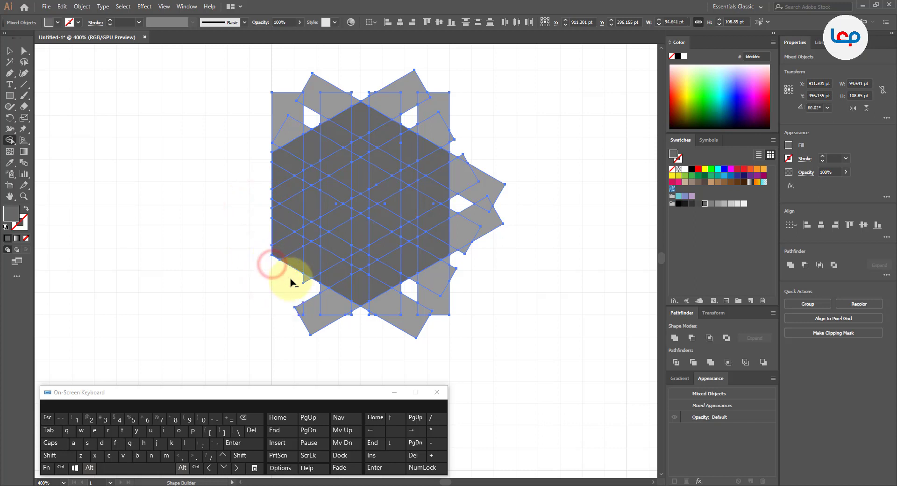
{"action": "left_click", "coordinate": [301, 280], "text": "alt"}
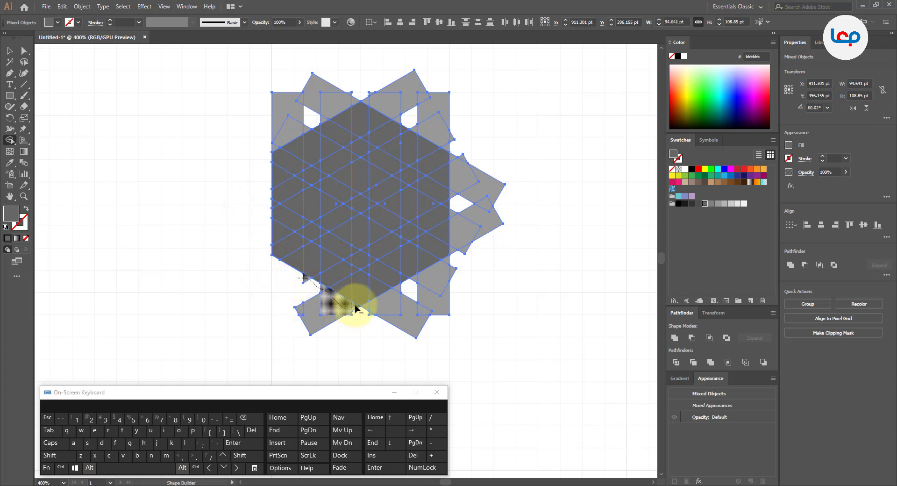
{"action": "left_click", "coordinate": [302, 309], "text": "alt"}
{"action": "left_click", "coordinate": [345, 312], "text": "alt"}
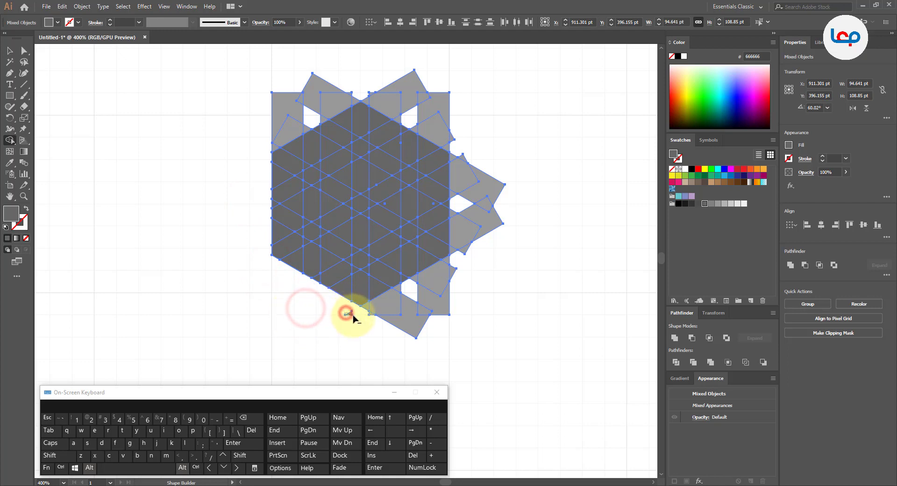
Step: Remove the remaining strip parts protruding beyond the hexagon's lower-right, right and upper edges with the Shape Builder
{"action": "mouse_move", "coordinate": [363, 310]}
{"action": "left_mouse_down"}
{"action": "mouse_move", "coordinate": [442, 266]}
{"action": "mouse_move", "coordinate": [431, 298]}
{"action": "mouse_move", "coordinate": [378, 331]}
{"action": "mouse_move", "coordinate": [378, 310]}
{"action": "left_mouse_up"}
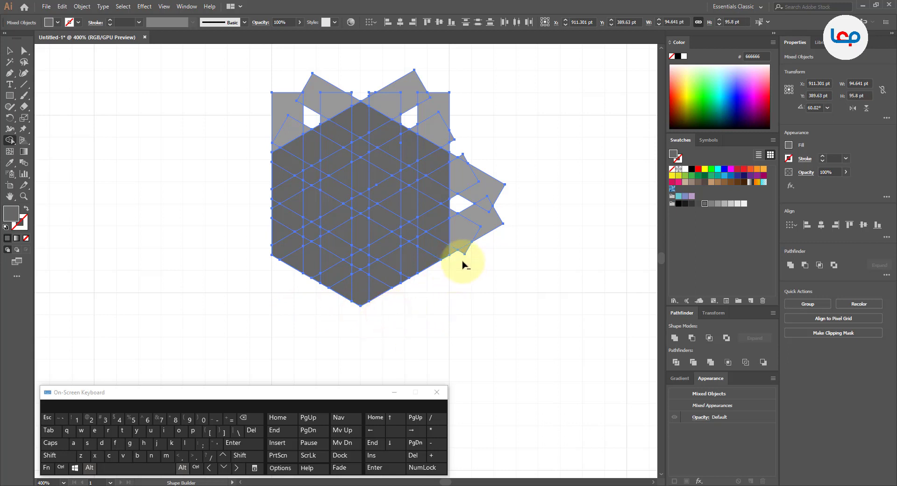
{"action": "mouse_move", "coordinate": [456, 258]}
{"action": "left_mouse_down"}
{"action": "mouse_move", "coordinate": [451, 186]}
{"action": "mouse_move", "coordinate": [464, 156]}
{"action": "mouse_move", "coordinate": [473, 222]}
{"action": "mouse_move", "coordinate": [484, 235]}
{"action": "mouse_move", "coordinate": [475, 248]}
{"action": "left_mouse_up"}
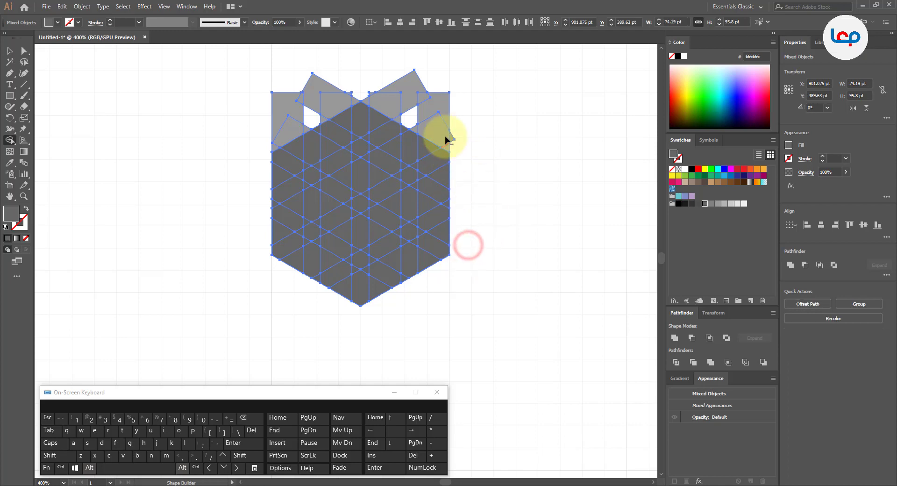
{"action": "scroll", "coordinate": [449, 135], "scroll_direction": "up", "scroll_amount": 3}
{"action": "mouse_move", "coordinate": [472, 191]}
{"action": "left_mouse_down"}
{"action": "mouse_move", "coordinate": [368, 128]}
{"action": "mouse_move", "coordinate": [310, 74]}
{"action": "mouse_move", "coordinate": [286, 70]}
{"action": "mouse_move", "coordinate": [322, 66]}
{"action": "mouse_move", "coordinate": [395, 83]}
{"action": "mouse_move", "coordinate": [457, 150]}
{"action": "mouse_move", "coordinate": [381, 153]}
{"action": "mouse_move", "coordinate": [300, 200]}
{"action": "mouse_move", "coordinate": [299, 211]}
{"action": "mouse_move", "coordinate": [304, 204]}
{"action": "left_mouse_up"}
{"action": "scroll", "coordinate": [481, 181], "scroll_direction": "down", "scroll_amount": 3}
{"action": "scroll", "coordinate": [411, 136], "scroll_direction": "up", "scroll_amount": 3}
{"action": "left_click", "coordinate": [327, 148]}
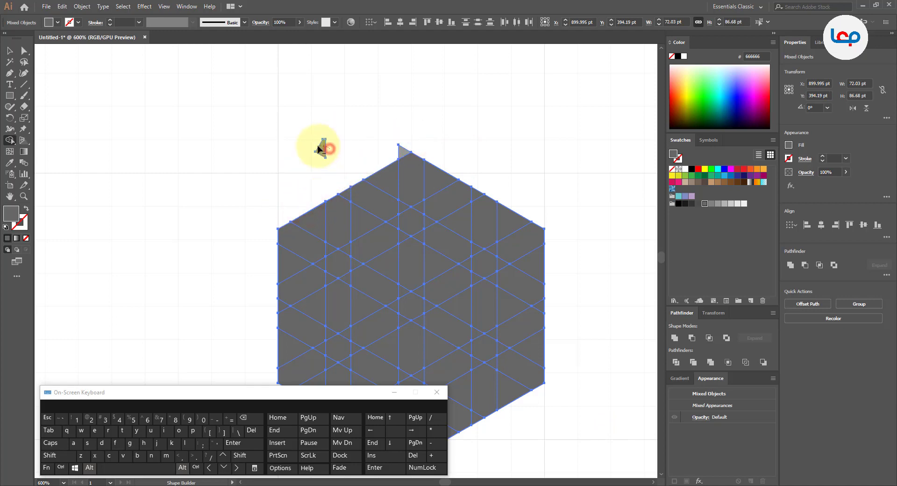
{"action": "left_click", "coordinate": [409, 148]}
Step: Merge the regions along the hexagon's upper-left edge into one solid piece with the Shape Builder
{"action": "scroll", "coordinate": [377, 166], "scroll_direction": "down", "scroll_amount": 3}
{"action": "scroll", "coordinate": [377, 167], "scroll_direction": "up", "scroll_amount": 4}
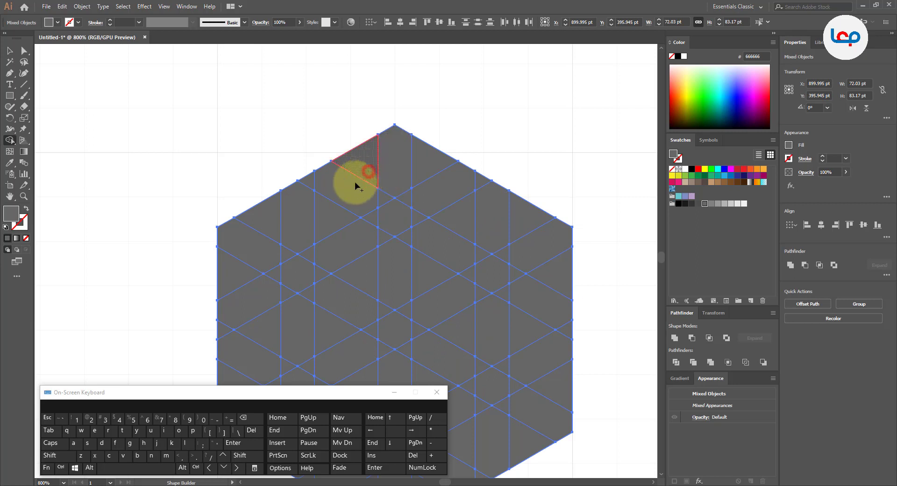
{"action": "mouse_move", "coordinate": [355, 185]}
{"action": "left_mouse_down"}
{"action": "mouse_move", "coordinate": [286, 217]}
{"action": "mouse_move", "coordinate": [240, 260]}
{"action": "mouse_move", "coordinate": [286, 208]}
{"action": "left_mouse_up"}
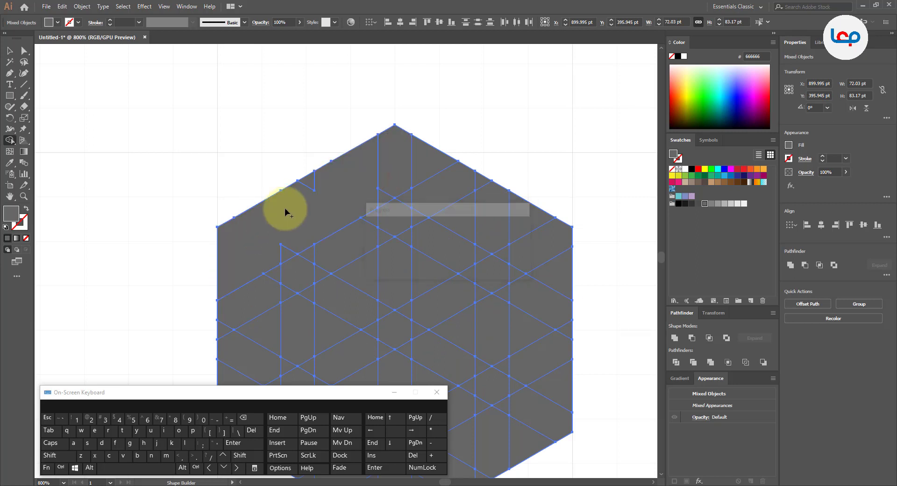
{"action": "left_click_drag", "start_coordinate": [309, 181], "coordinate": [288, 252]}
{"action": "left_click", "coordinate": [308, 180]}
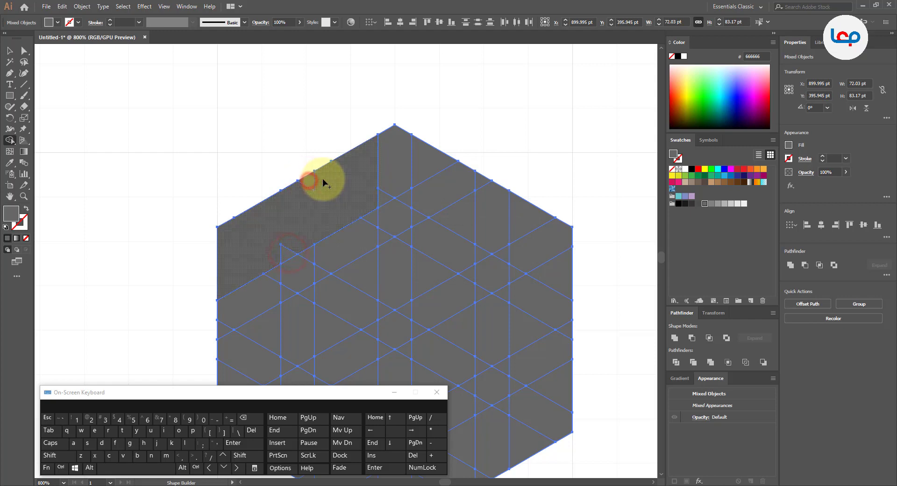
{"action": "key", "text": "ctrl+z"}
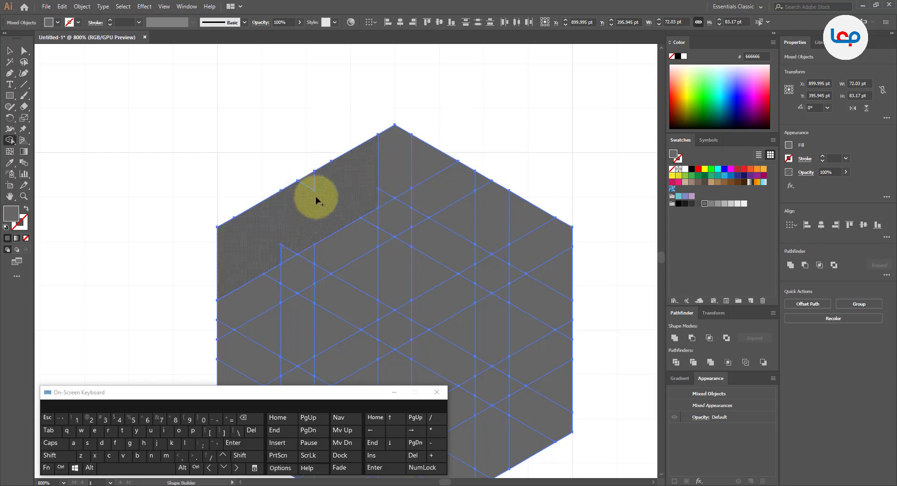
{"action": "left_click", "coordinate": [296, 240]}
Step: Cut out the small triangular notches at the middle of the hexagon's left and right sides
{"action": "scroll", "coordinate": [240, 192], "scroll_direction": "down", "scroll_amount": 3}
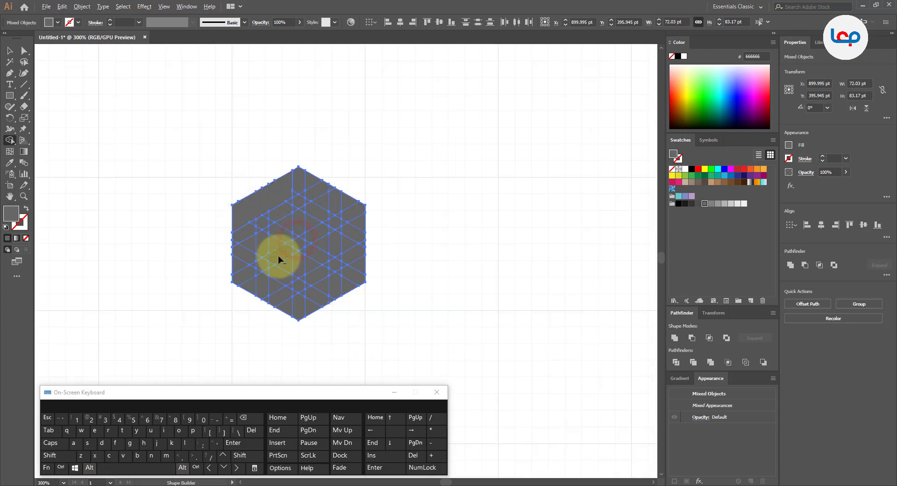
{"action": "scroll", "coordinate": [279, 259], "scroll_direction": "up", "scroll_amount": 1}
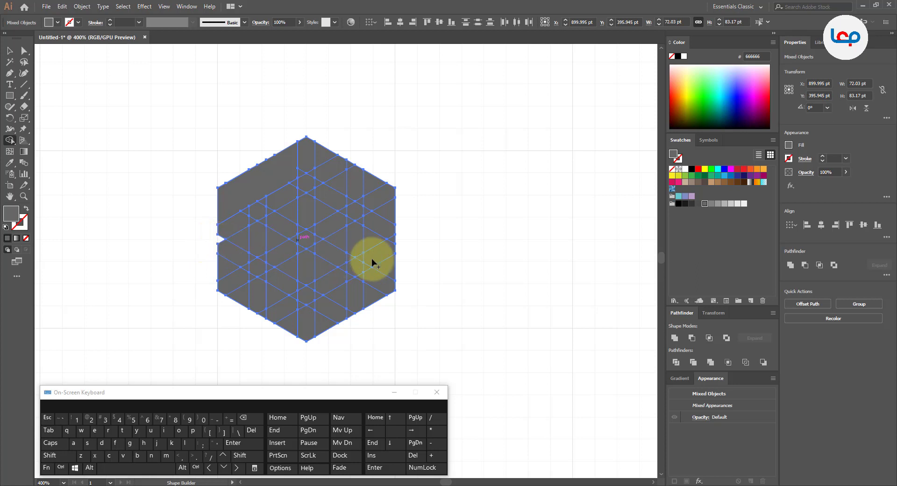
{"action": "left_click", "coordinate": [393, 240], "text": "alt"}
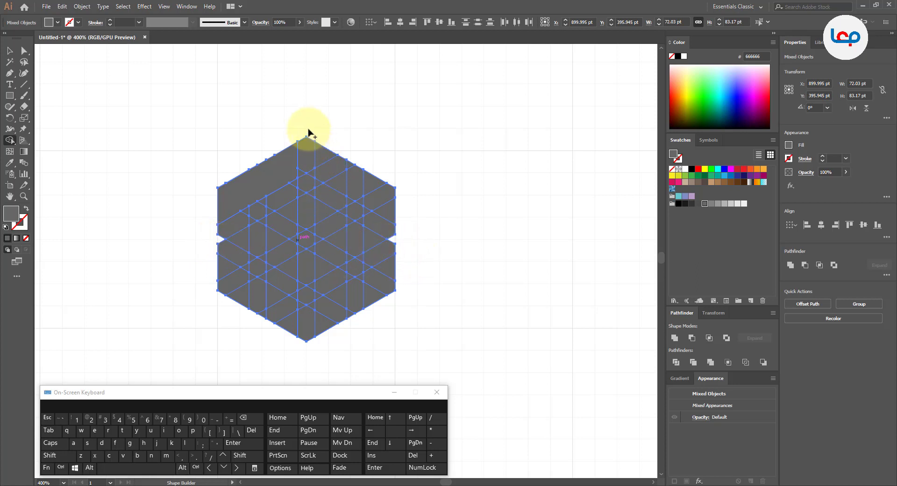
Step: Cut out the narrow vertical slots running inward from the hexagon's upper and lower tips
{"action": "left_click_drag", "start_coordinate": [307, 134], "coordinate": [306, 181]}
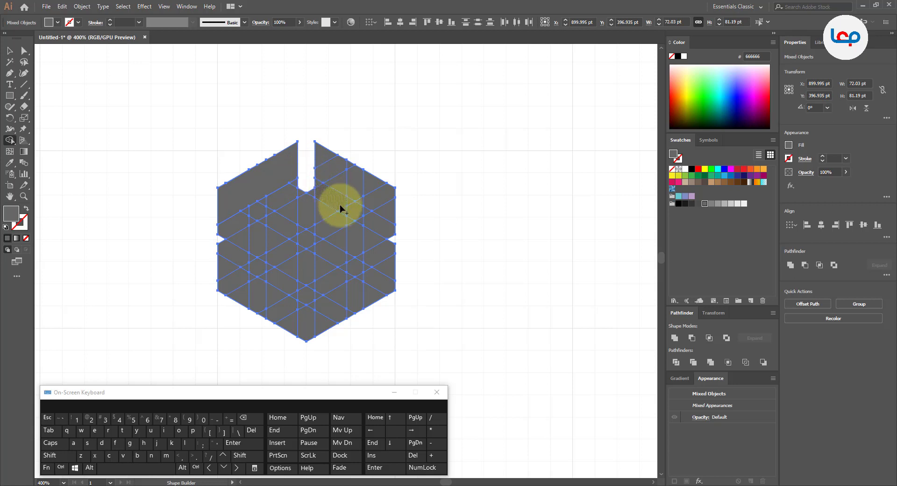
{"action": "left_click_drag", "start_coordinate": [340, 209], "coordinate": [340, 325]}
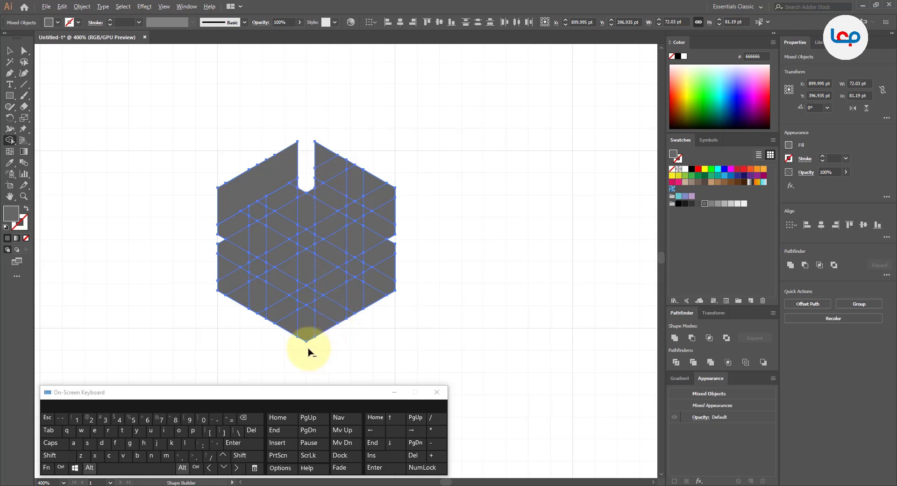
{"action": "mouse_move", "coordinate": [308, 350]}
{"action": "left_mouse_down"}
{"action": "mouse_move", "coordinate": [302, 300]}
{"action": "mouse_move", "coordinate": [311, 309]}
{"action": "mouse_move", "coordinate": [302, 337]}
{"action": "left_mouse_up"}
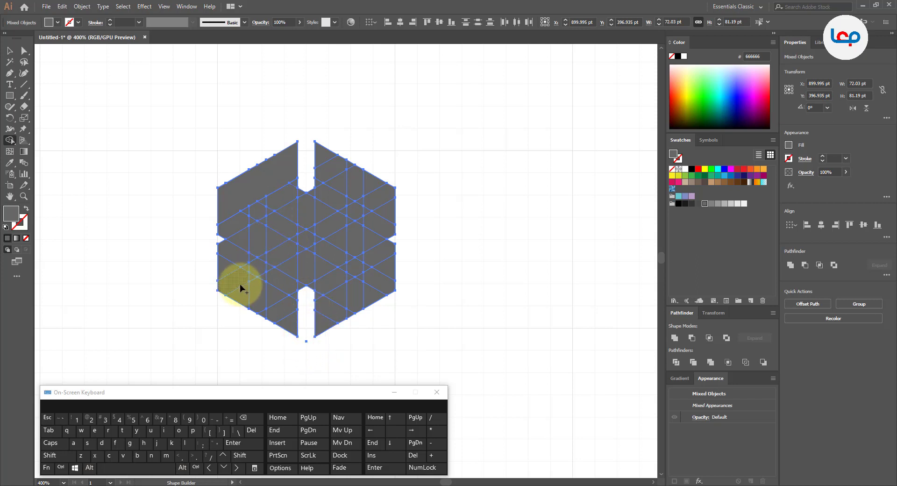
Step: Merge the remaining wide regions into two diagonal Z-shaped bands and one solid lower-right piece with the Shape Builder
{"action": "mouse_move", "coordinate": [236, 296]}
{"action": "left_mouse_down"}
{"action": "mouse_move", "coordinate": [230, 254]}
{"action": "mouse_move", "coordinate": [324, 202]}
{"action": "mouse_move", "coordinate": [330, 166]}
{"action": "mouse_move", "coordinate": [322, 166]}
{"action": "left_mouse_up"}
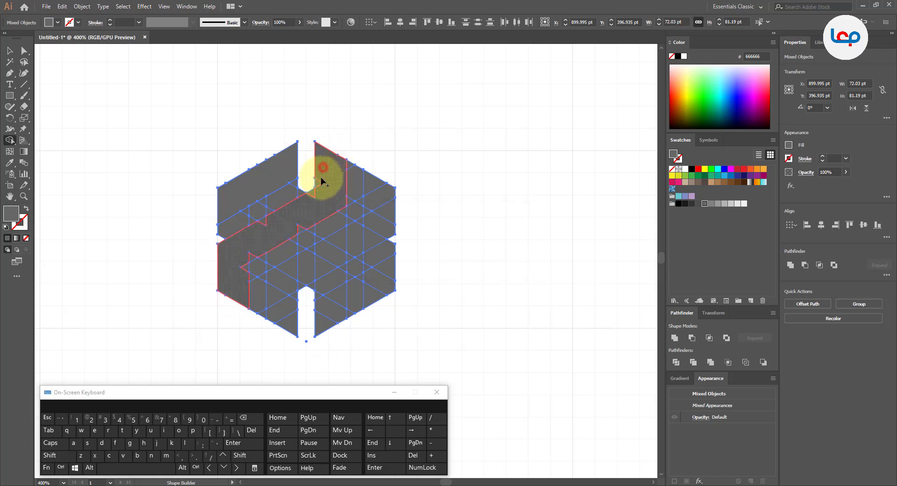
{"action": "mouse_move", "coordinate": [280, 206]}
{"action": "left_mouse_down"}
{"action": "mouse_move", "coordinate": [266, 221]}
{"action": "mouse_move", "coordinate": [300, 228]}
{"action": "mouse_move", "coordinate": [248, 254]}
{"action": "mouse_move", "coordinate": [245, 269]}
{"action": "left_mouse_up"}
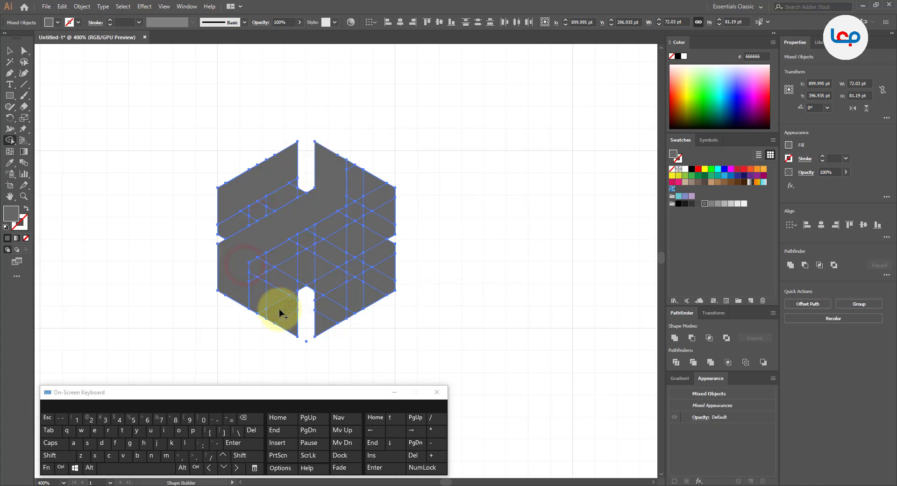
{"action": "mouse_move", "coordinate": [283, 328]}
{"action": "left_mouse_down"}
{"action": "mouse_move", "coordinate": [287, 279]}
{"action": "mouse_move", "coordinate": [378, 220]}
{"action": "mouse_move", "coordinate": [376, 187]}
{"action": "mouse_move", "coordinate": [362, 223]}
{"action": "left_mouse_up"}
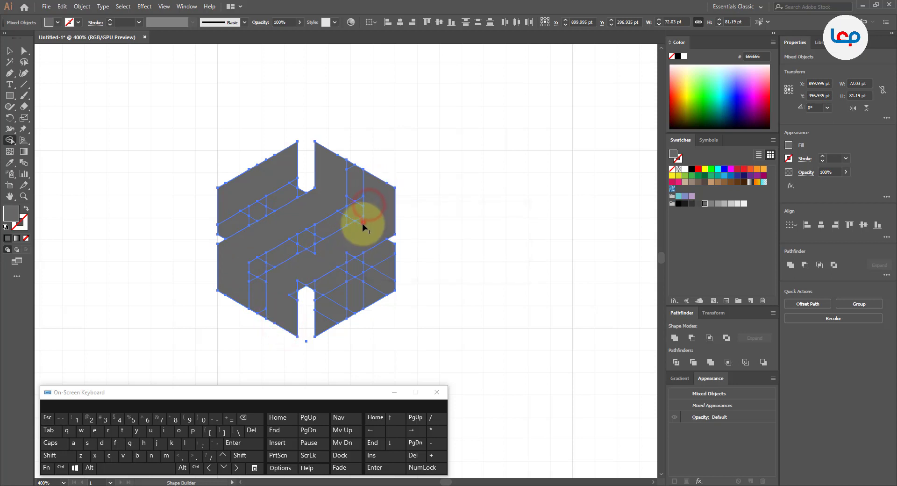
{"action": "left_click", "coordinate": [349, 245]}
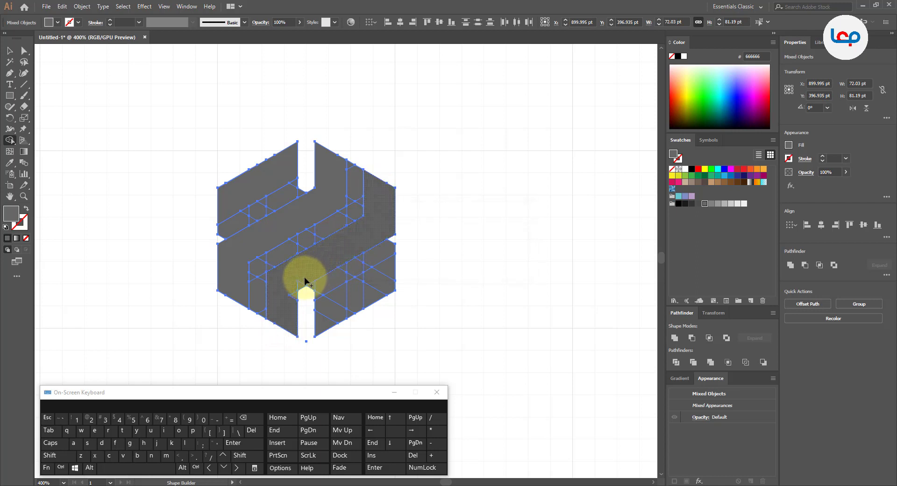
{"action": "left_click", "coordinate": [295, 297]}
{"action": "mouse_move", "coordinate": [296, 299]}
{"action": "left_mouse_down"}
{"action": "mouse_move", "coordinate": [331, 316]}
{"action": "mouse_move", "coordinate": [386, 268]}
{"action": "mouse_move", "coordinate": [346, 314]}
{"action": "left_mouse_up"}
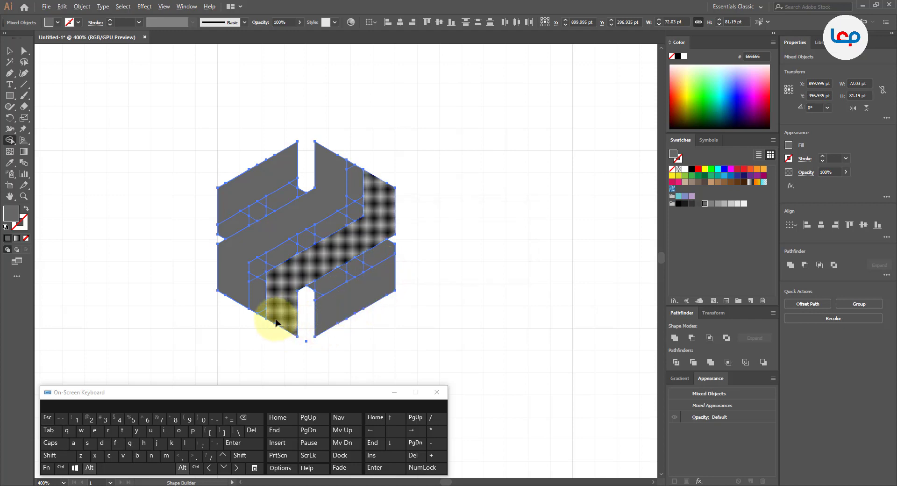
Step: Cut out the small hole in the narrow strip below the upper-left piece and merge the strip's leftover fragments
{"action": "scroll", "coordinate": [288, 326], "scroll_direction": "up", "scroll_amount": 2}
{"action": "scroll", "coordinate": [351, 227], "scroll_direction": "down", "scroll_amount": 2}
{"action": "scroll", "coordinate": [357, 220], "scroll_direction": "up", "scroll_amount": 2}
{"action": "scroll", "coordinate": [395, 215], "scroll_direction": "down", "scroll_amount": 2}
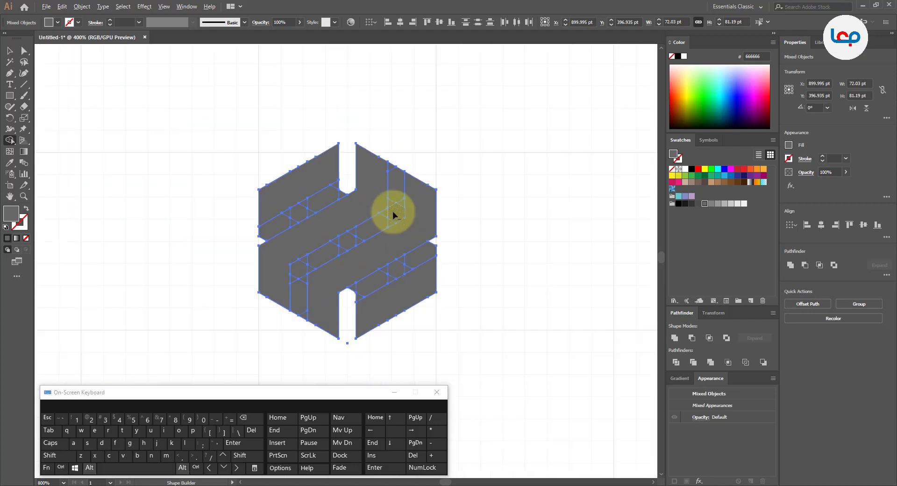
{"action": "scroll", "coordinate": [394, 267], "scroll_direction": "up", "scroll_amount": 1}
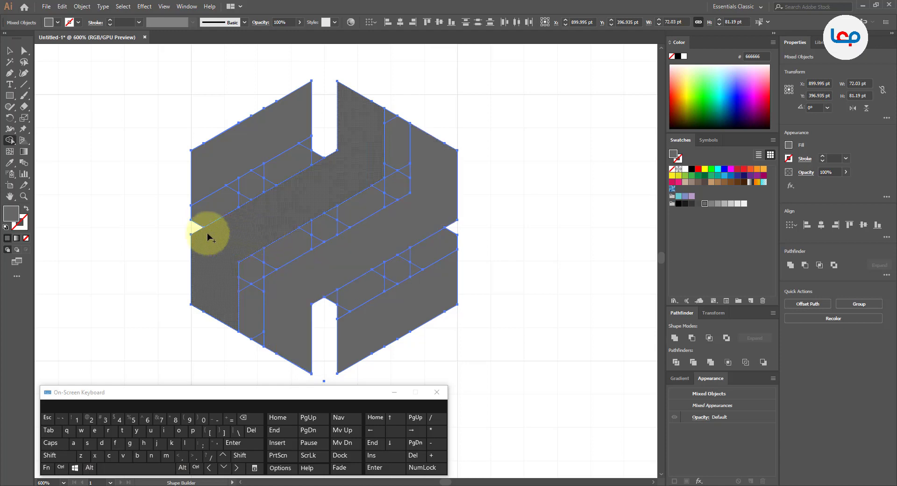
{"action": "left_click", "coordinate": [230, 195]}
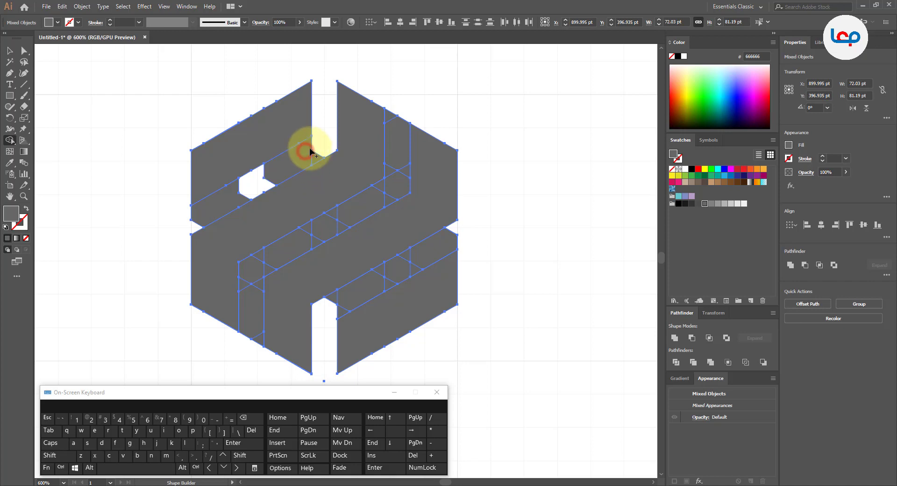
{"action": "scroll", "coordinate": [304, 159], "scroll_direction": "down", "scroll_amount": 1}
Step: Cut out the lower-left hole and the central diamond between the two diagonal bands, and merge the strip fragments between them
{"action": "scroll", "coordinate": [307, 220], "scroll_direction": "up", "scroll_amount": 1}
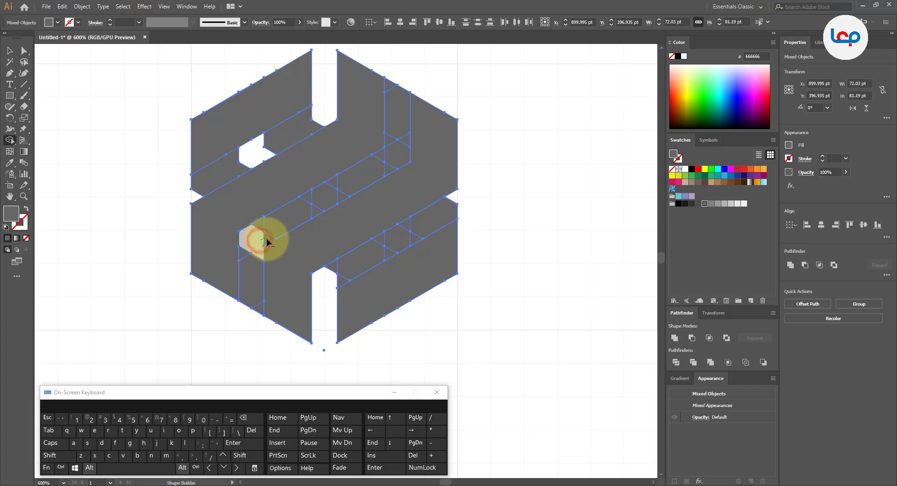
{"action": "mouse_move", "coordinate": [243, 253]}
{"action": "left_mouse_down"}
{"action": "mouse_move", "coordinate": [260, 300]}
{"action": "mouse_move", "coordinate": [268, 276]}
{"action": "left_mouse_up"}
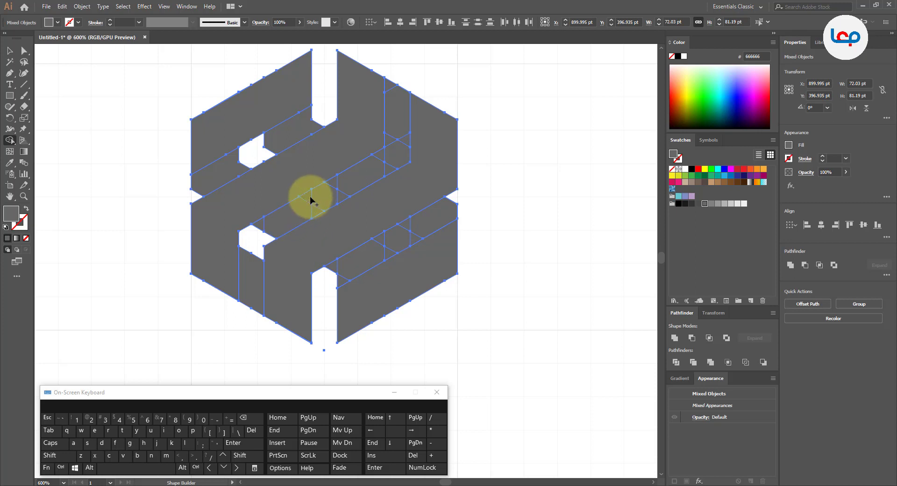
{"action": "mouse_move", "coordinate": [311, 196]}
{"action": "left_mouse_down"}
{"action": "mouse_move", "coordinate": [338, 198]}
{"action": "mouse_move", "coordinate": [265, 222]}
{"action": "left_mouse_up"}
{"action": "left_click", "coordinate": [267, 222]}
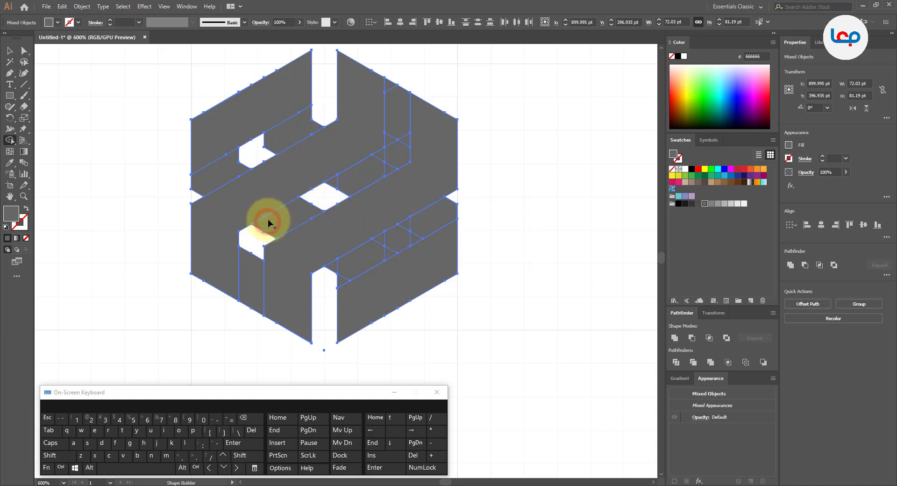
Step: Cut out the upper-right hole between the diagonal bands and merge the adjoining strip fragments
{"action": "left_click_drag", "start_coordinate": [336, 181], "coordinate": [390, 171]}
{"action": "scroll", "coordinate": [350, 183], "scroll_direction": "down", "scroll_amount": 1}
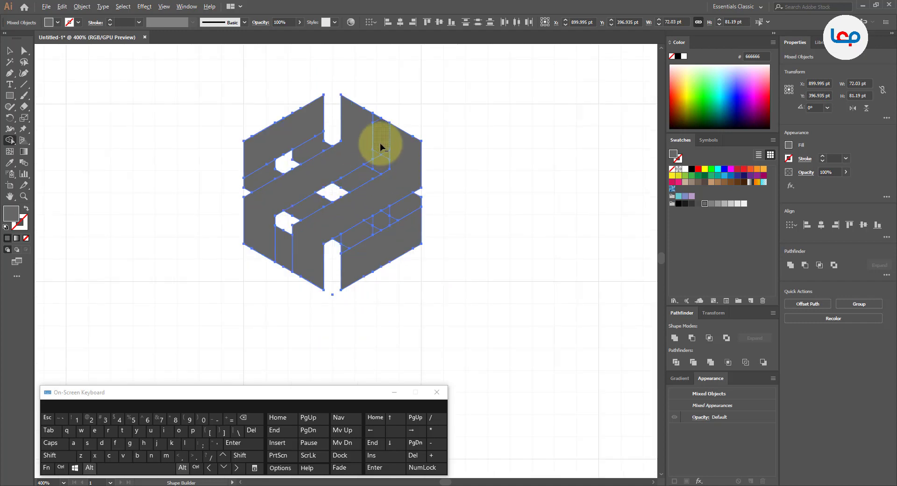
{"action": "scroll", "coordinate": [381, 144], "scroll_direction": "up", "scroll_amount": 1}
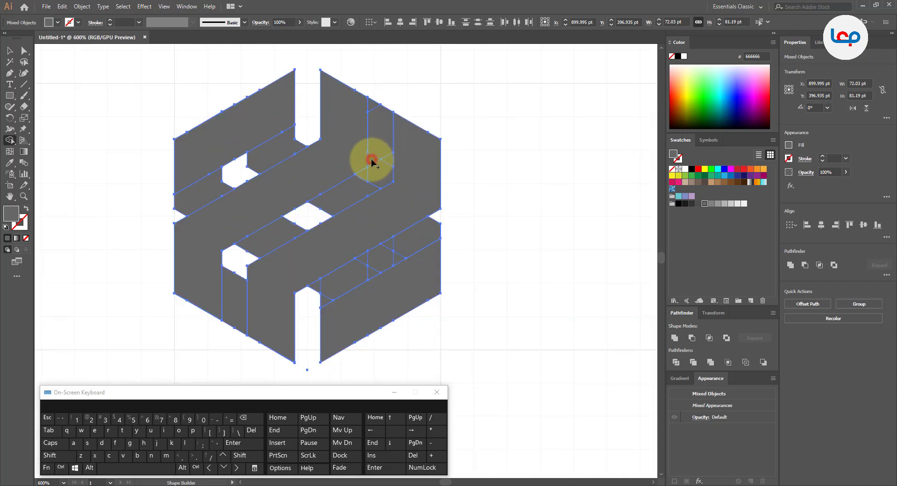
{"action": "left_click_drag", "start_coordinate": [371, 163], "coordinate": [367, 180]}
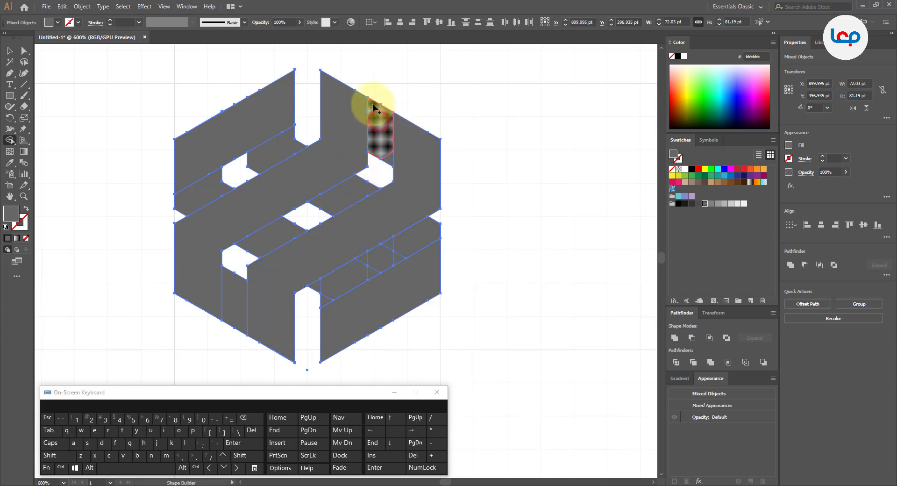
{"action": "left_click_drag", "start_coordinate": [379, 123], "coordinate": [388, 159]}
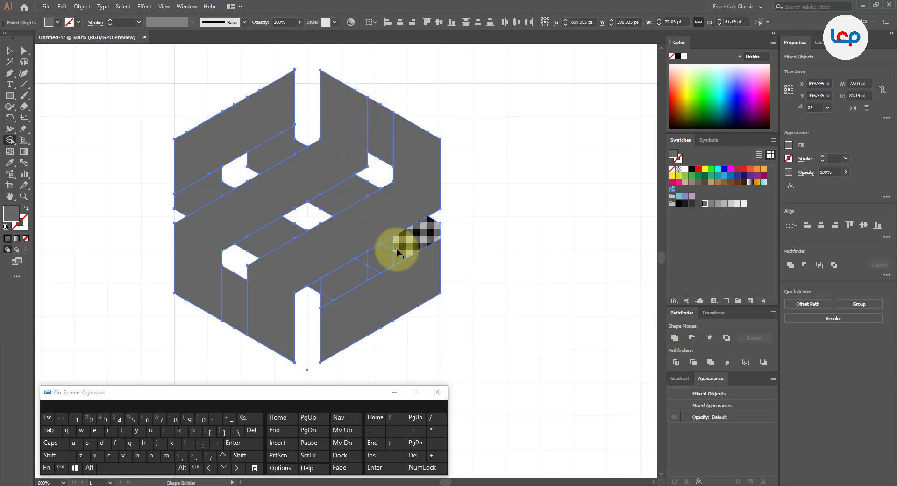
Step: Merge the fragments of the narrow strip above the lower-right piece and cut out the small hole in it
{"action": "mouse_move", "coordinate": [396, 246]}
{"action": "left_mouse_down"}
{"action": "mouse_move", "coordinate": [387, 255]}
{"action": "mouse_move", "coordinate": [386, 243]}
{"action": "left_mouse_up"}
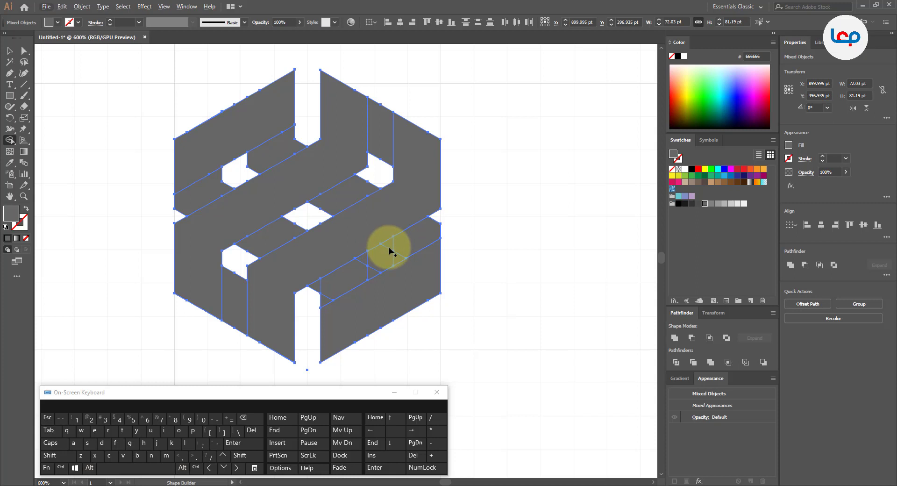
{"action": "left_click", "coordinate": [393, 248]}
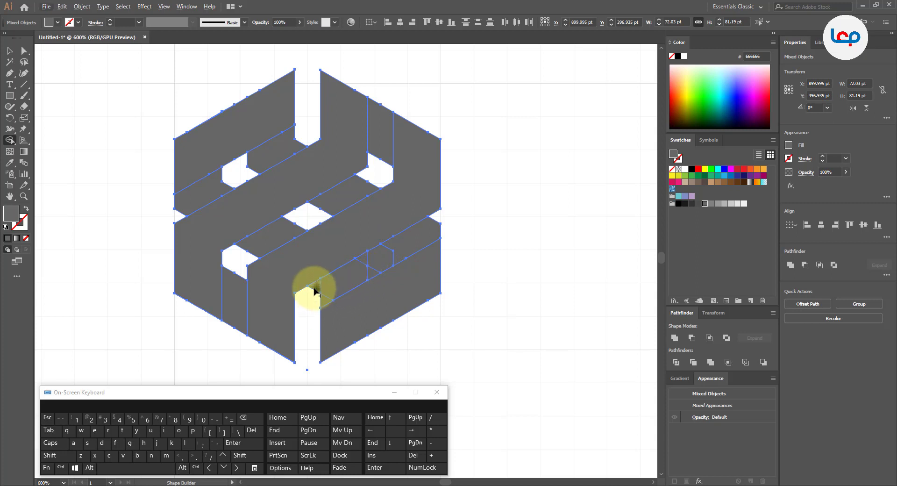
{"action": "mouse_move", "coordinate": [314, 288]}
{"action": "left_mouse_down"}
{"action": "mouse_move", "coordinate": [350, 276]}
{"action": "mouse_move", "coordinate": [327, 300]}
{"action": "mouse_move", "coordinate": [335, 294]}
{"action": "left_mouse_up"}
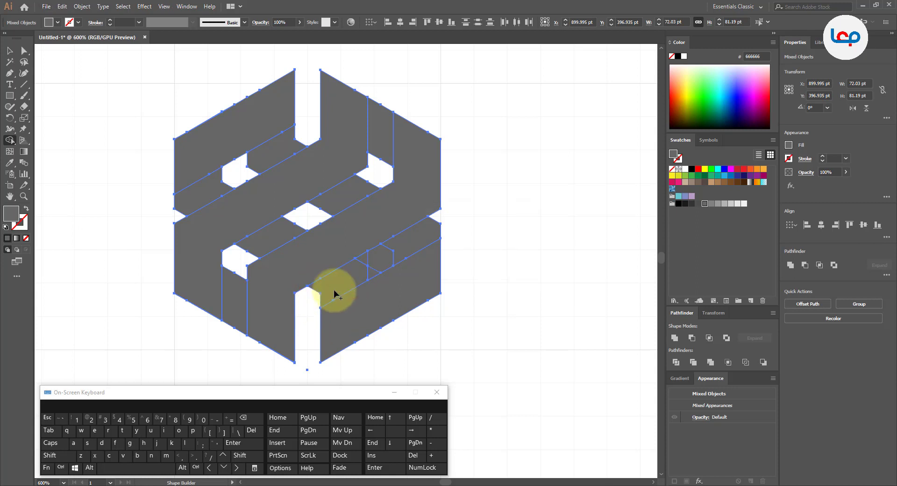
{"action": "left_click", "coordinate": [368, 259]}
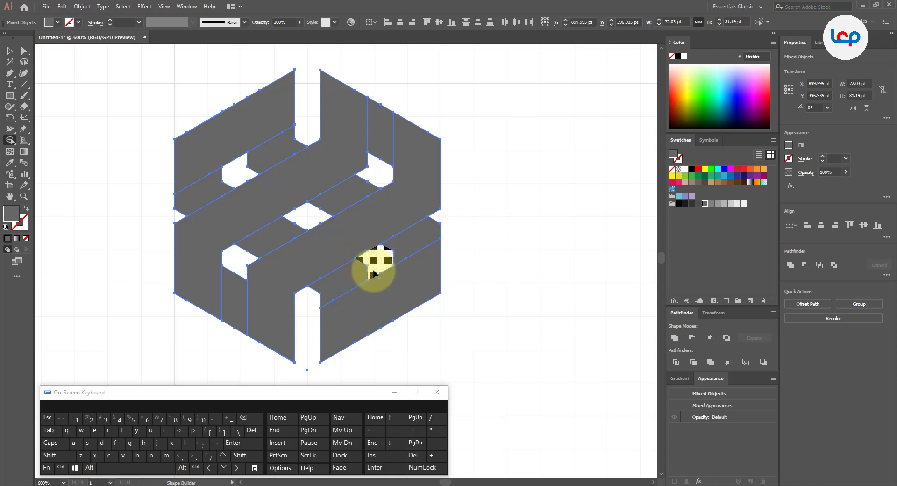
{"action": "scroll", "coordinate": [369, 249], "scroll_direction": "down", "scroll_amount": 1}
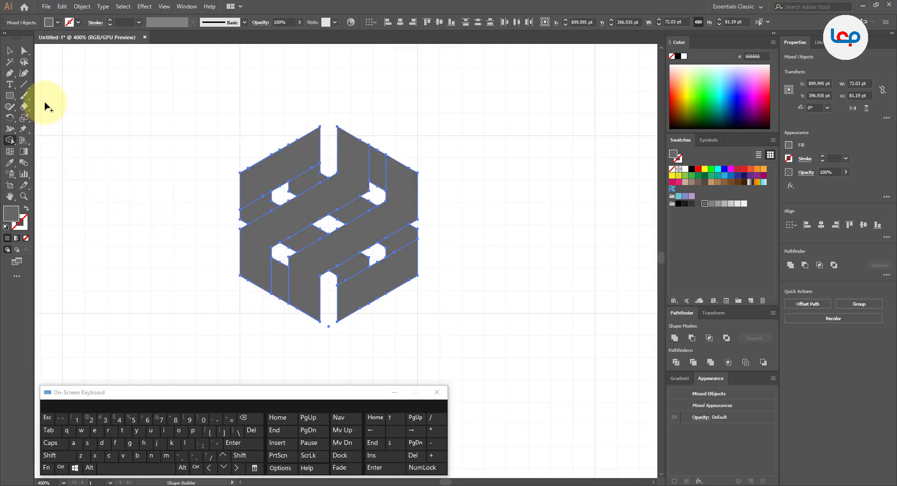
Step: Select all the wide bands of the hexagon and fill them with crimson D4145A, leaving the narrow strips grey
{"action": "left_click", "coordinate": [10, 50]}
{"action": "left_click", "coordinate": [117, 133]}
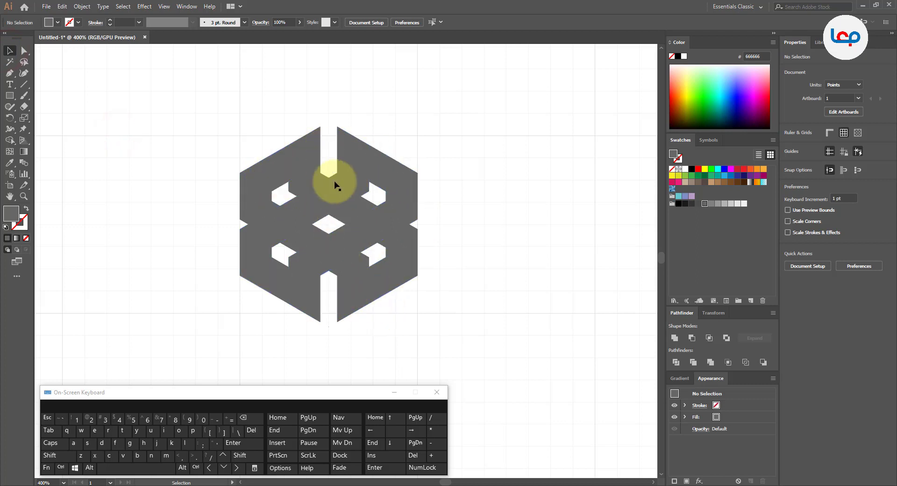
{"action": "left_click", "coordinate": [344, 206], "text": "shift"}
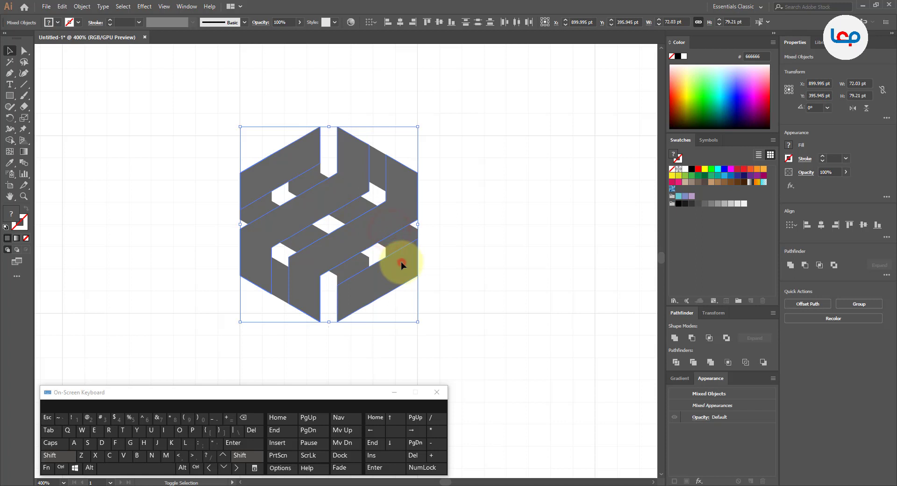
{"action": "left_click", "coordinate": [673, 183]}
{"action": "left_click", "coordinate": [542, 226]}
{"action": "scroll", "coordinate": [310, 190], "scroll_direction": "down", "scroll_amount": 3}
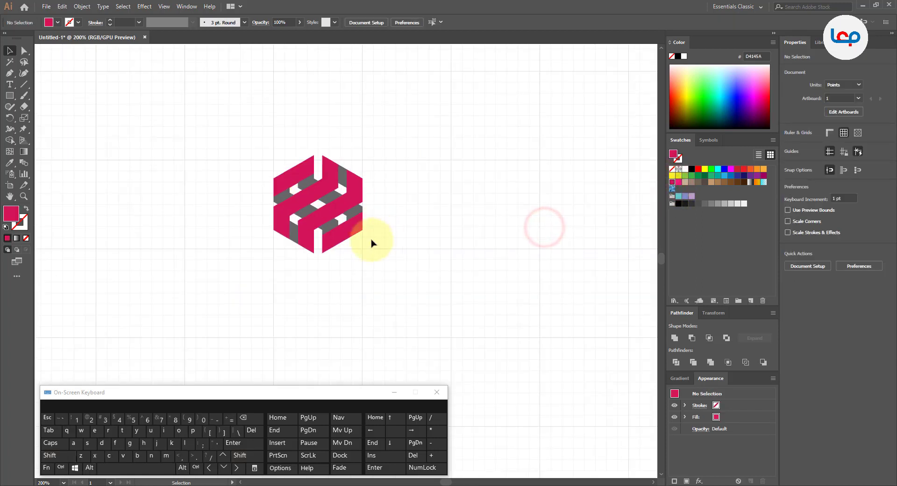
{"action": "scroll", "coordinate": [325, 196], "scroll_direction": "up", "scroll_amount": 2}
{"action": "scroll", "coordinate": [327, 192], "scroll_direction": "up", "scroll_amount": 1}
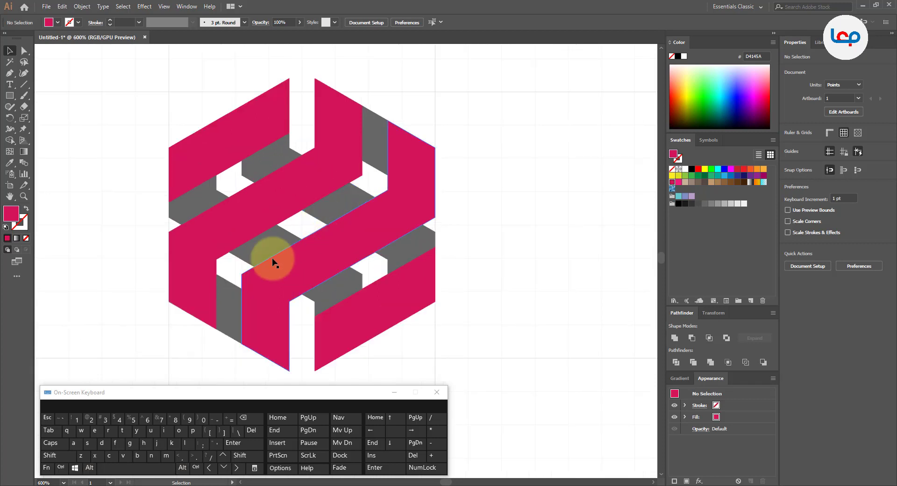
Step: Select all the narrow grey strip pieces between the wide bands and group them, undoing any test move
{"action": "left_click", "coordinate": [189, 210]}
{"action": "left_click", "coordinate": [264, 166], "text": "shift"}
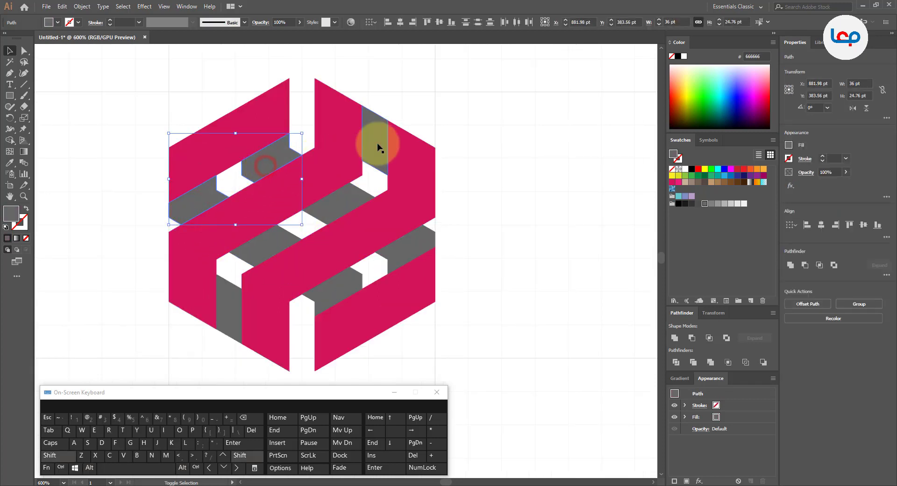
{"action": "left_click", "coordinate": [254, 253], "text": "shift"}
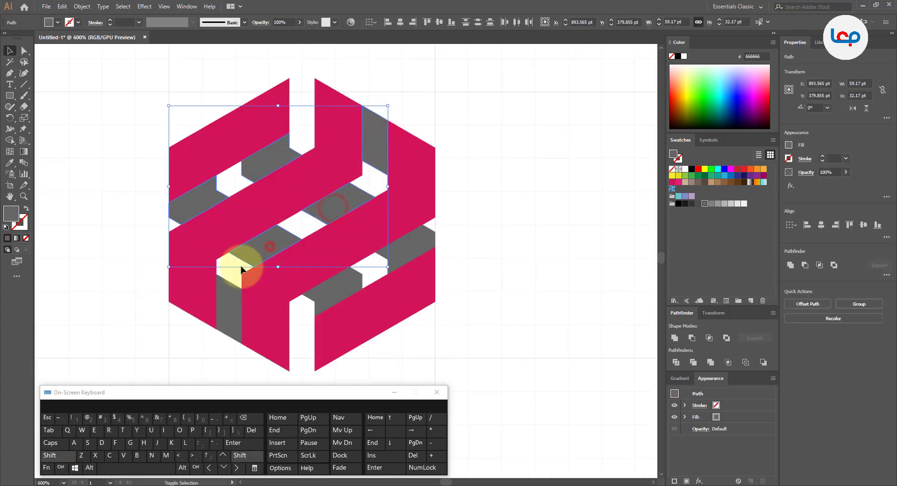
{"action": "left_click", "coordinate": [228, 291], "text": "shift"}
{"action": "left_click", "coordinate": [325, 294], "text": "shift"}
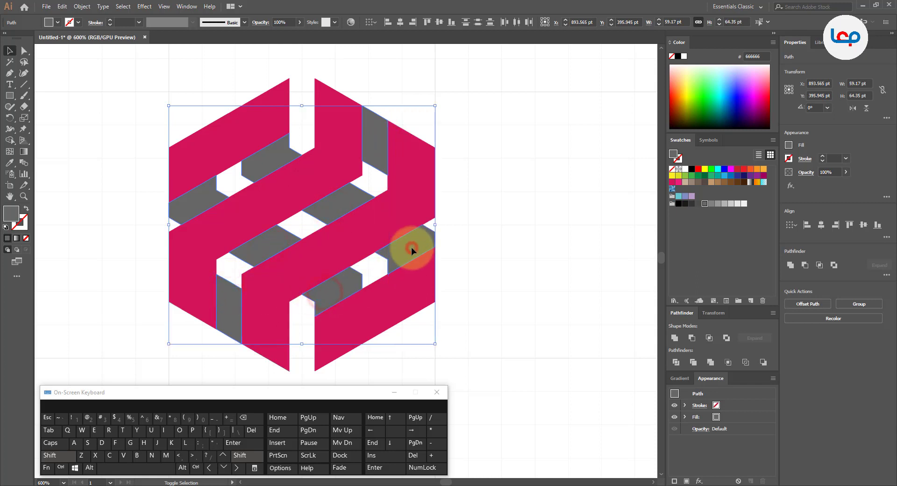
{"action": "right_click", "coordinate": [411, 248]}
{"action": "left_click", "coordinate": [449, 301]}
{"action": "scroll", "coordinate": [355, 189], "scroll_direction": "down", "scroll_amount": 2}
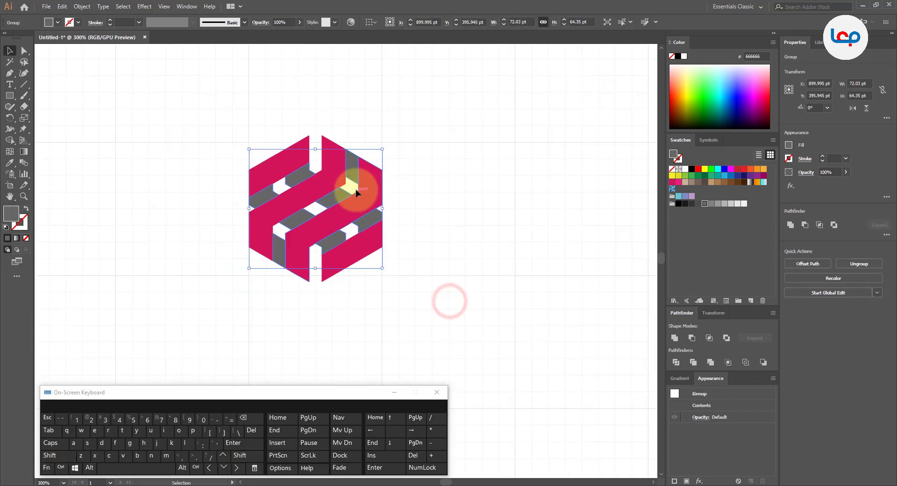
{"action": "left_click_drag", "start_coordinate": [370, 176], "coordinate": [444, 168]}
{"action": "key", "text": "ctrl+z"}
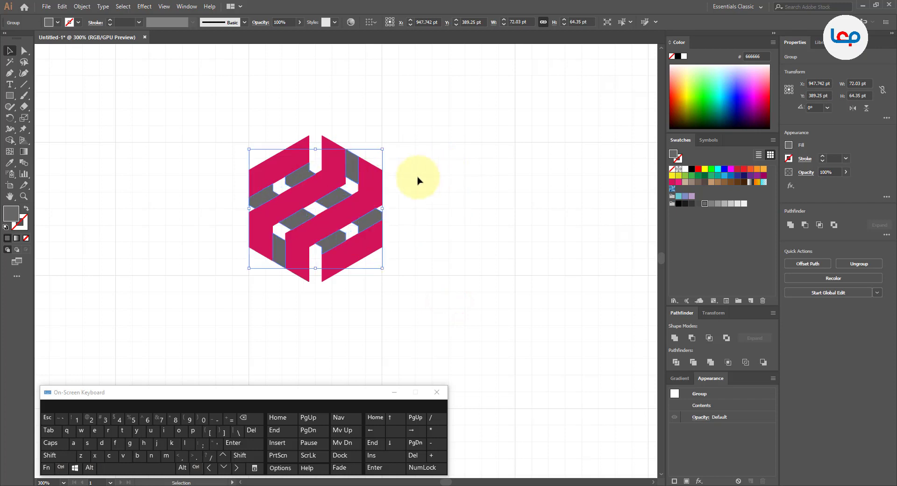
Step: Fill the group of narrow strips with dark purple 330033
{"action": "scroll", "coordinate": [362, 174], "scroll_direction": "up", "scroll_amount": 1}
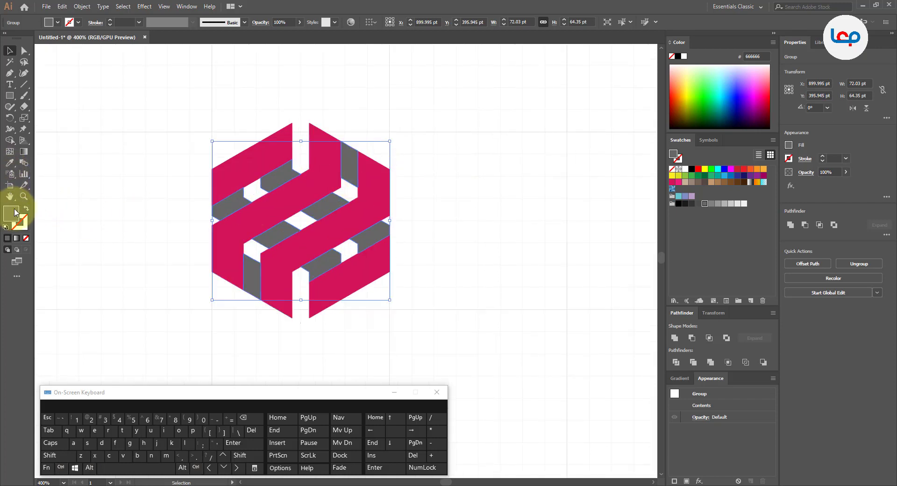
{"action": "left_click", "coordinate": [10, 165]}
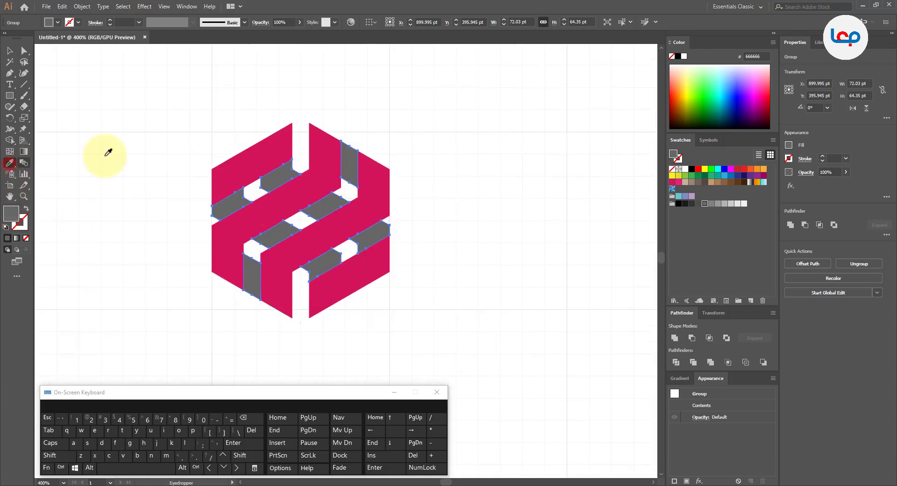
{"action": "left_click", "coordinate": [672, 182]}
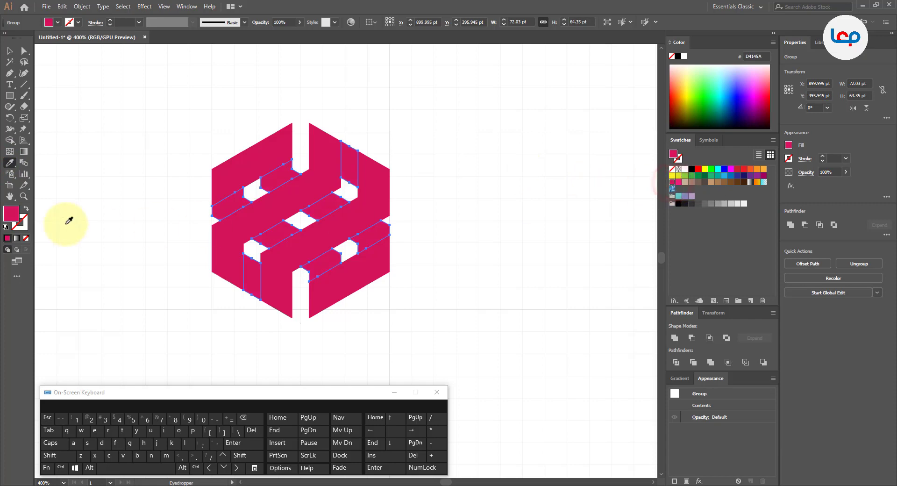
{"action": "double_click", "coordinate": [14, 216]}
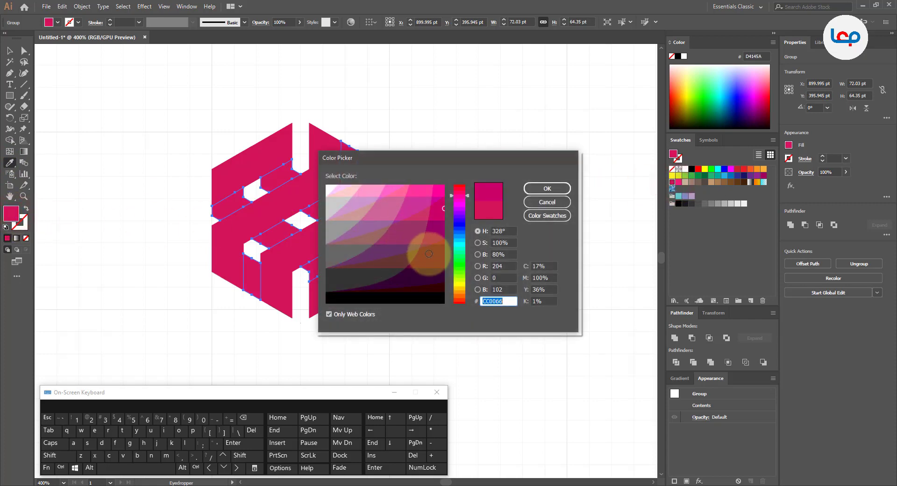
{"action": "left_click", "coordinate": [532, 188]}
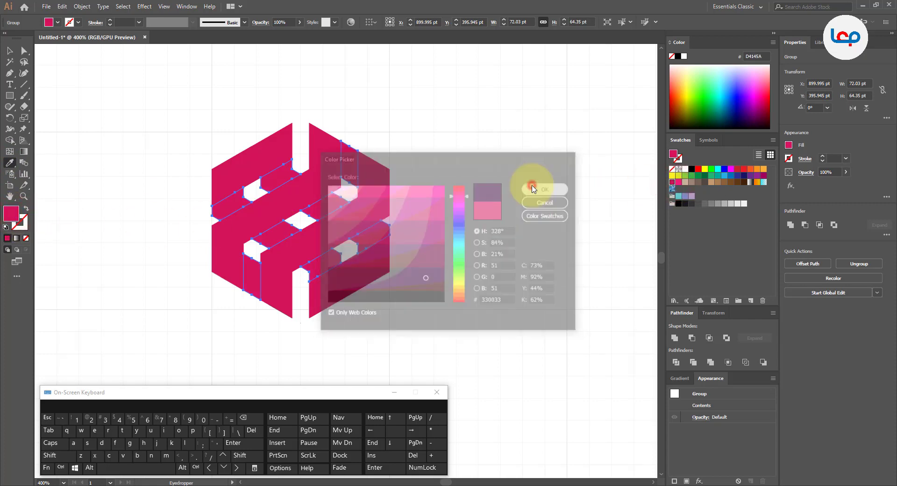
{"action": "key", "text": "v"}
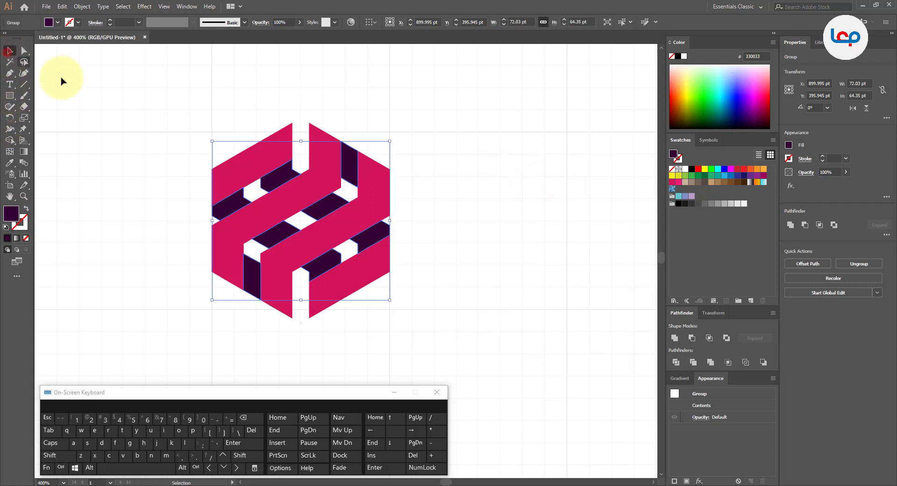
{"action": "left_click", "coordinate": [90, 92]}
Step: Select all the wide crimson bands and group them
{"action": "left_click", "coordinate": [321, 182]}
{"action": "left_click", "coordinate": [267, 162]}
{"action": "left_click", "coordinate": [368, 197], "text": "shift"}
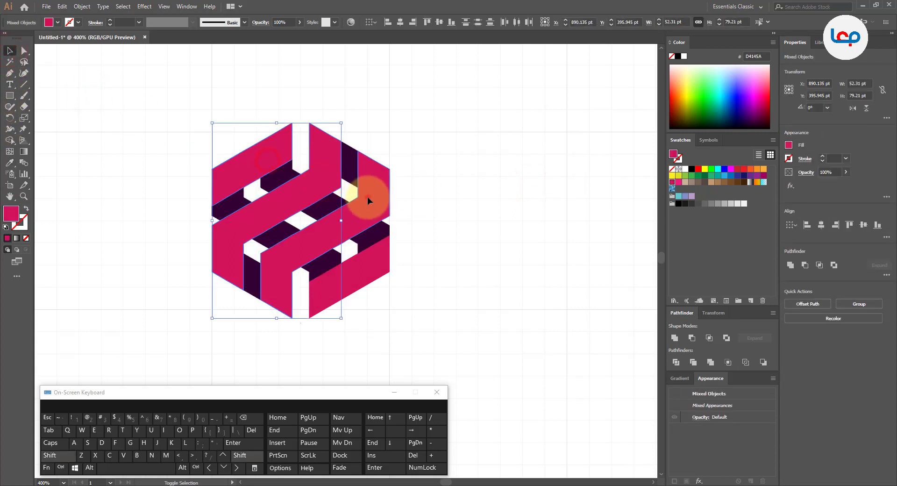
{"action": "left_click", "coordinate": [372, 262], "text": "shift"}
{"action": "right_click", "coordinate": [374, 191]}
{"action": "left_click", "coordinate": [413, 248]}
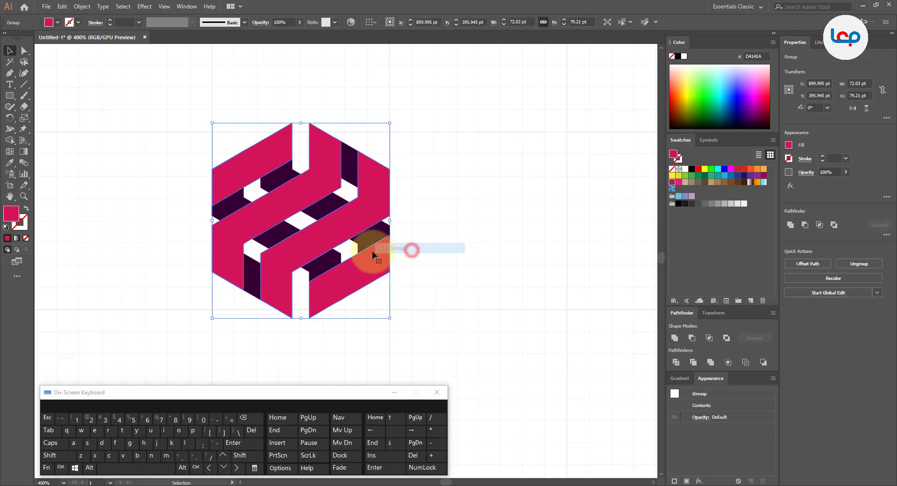
Step: Try several swatches on the wide band group and settle on the blue fill 0071BC
{"action": "left_click", "coordinate": [744, 176]}
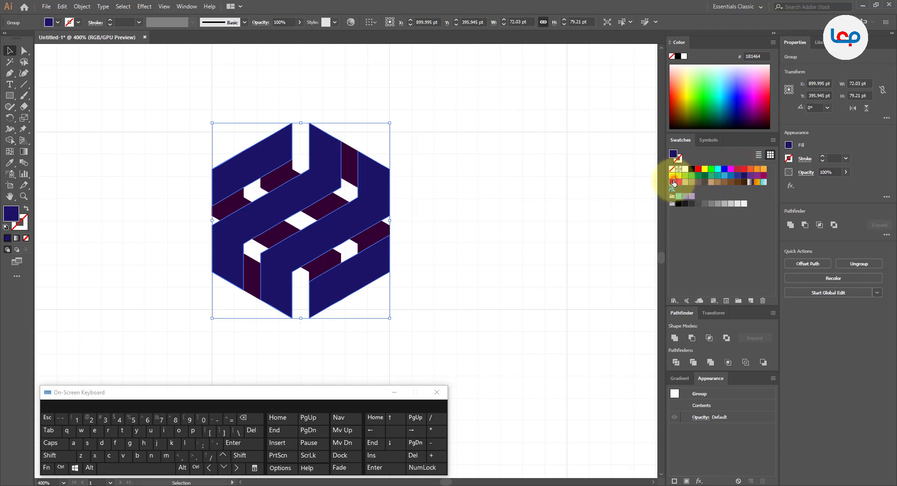
{"action": "left_click", "coordinate": [673, 182]}
{"action": "left_click", "coordinate": [685, 182]}
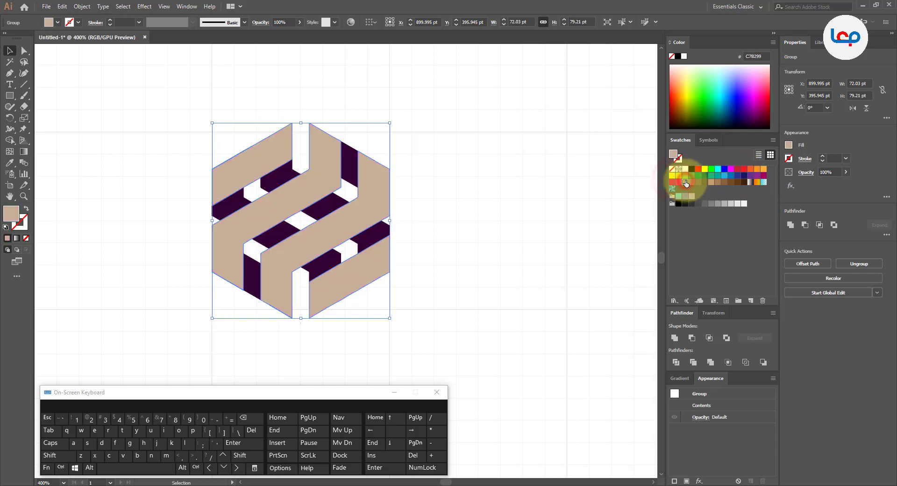
{"action": "left_click", "coordinate": [725, 176]}
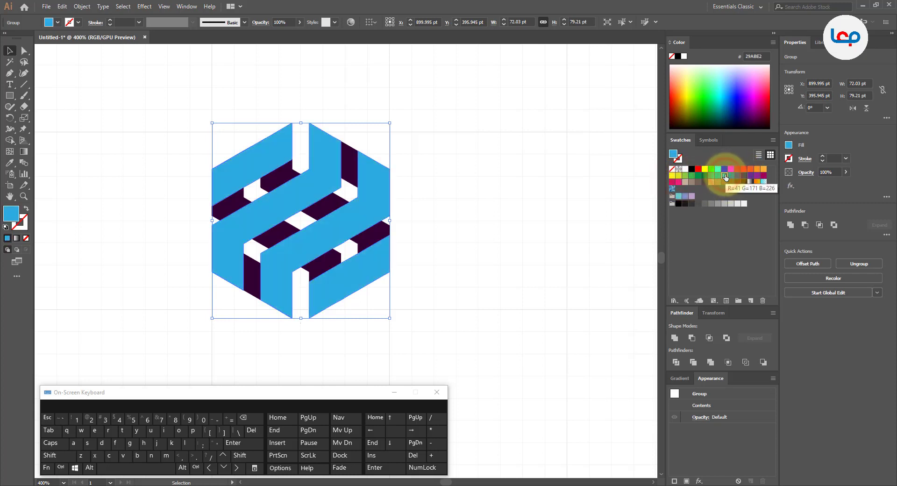
{"action": "left_click", "coordinate": [731, 176]}
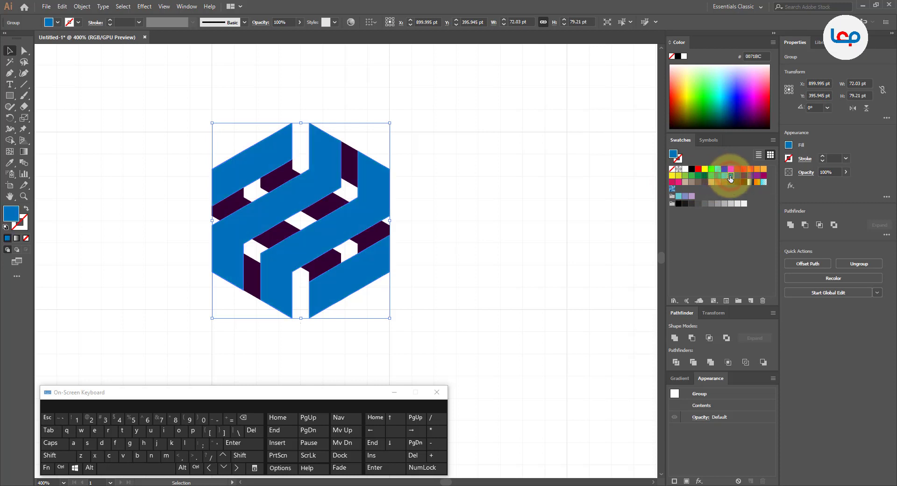
{"action": "left_click", "coordinate": [517, 219]}
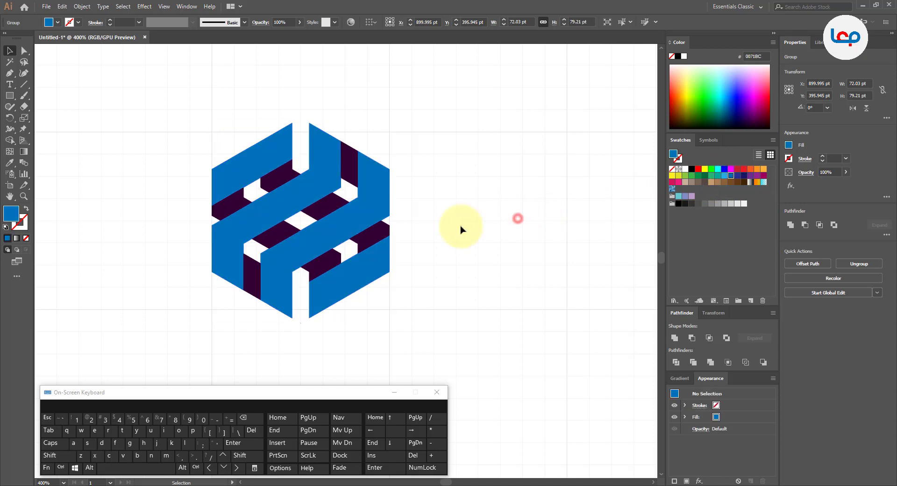
Step: Try progressively lighter grey fills on the narrow strip group, ending with CCCCCC
{"action": "left_click", "coordinate": [357, 241]}
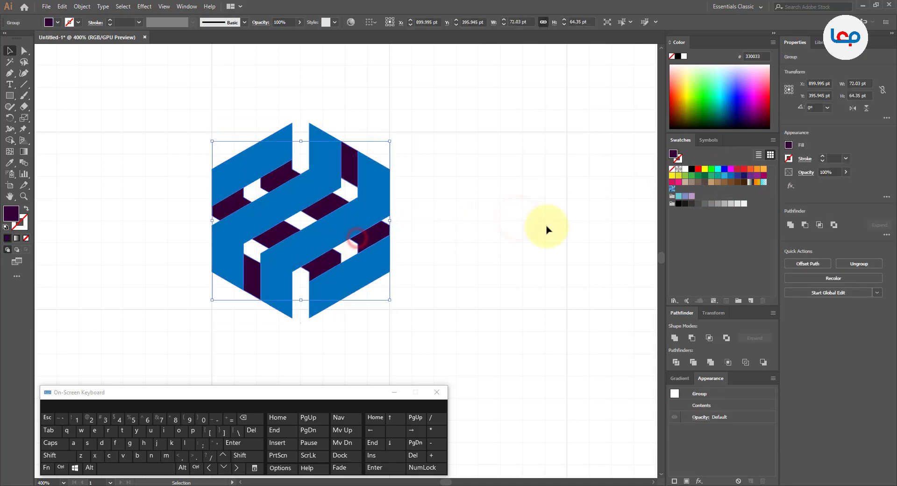
{"action": "left_click", "coordinate": [700, 205]}
{"action": "left_click", "coordinate": [718, 204]}
{"action": "left_click", "coordinate": [725, 204]}
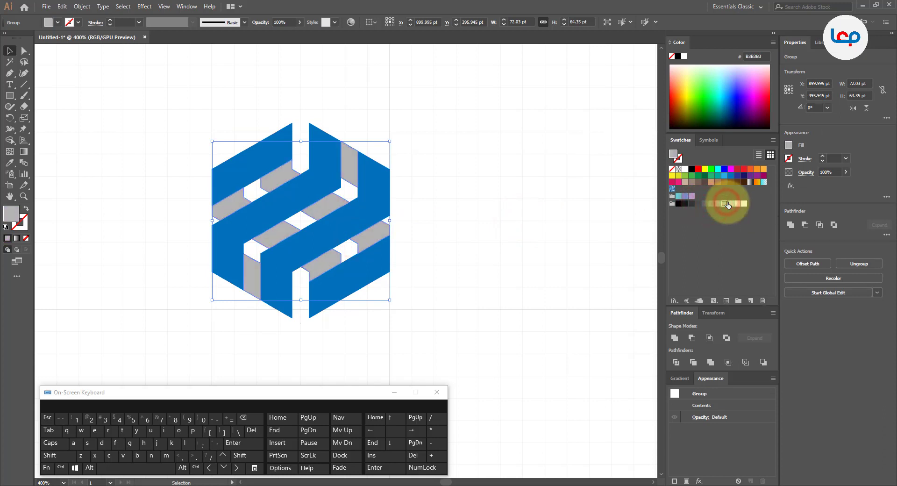
{"action": "left_click", "coordinate": [733, 204]}
{"action": "left_click", "coordinate": [529, 220]}
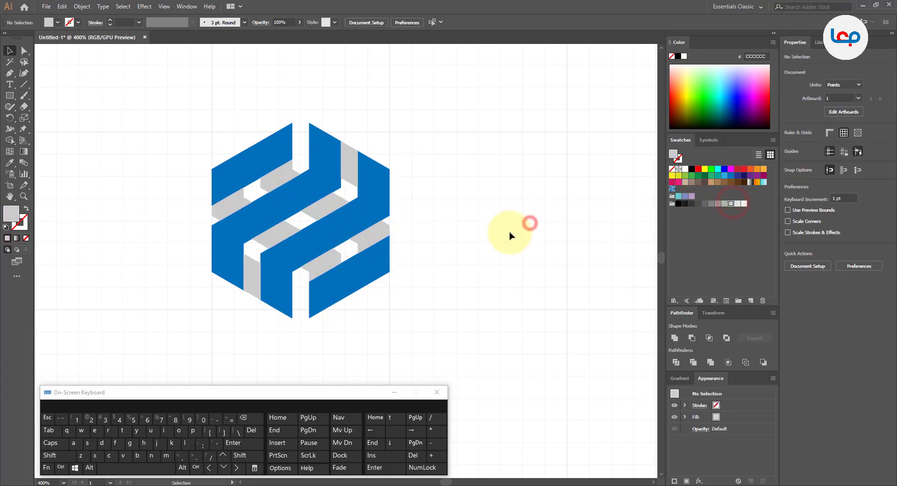
Step: Fill the narrow strip group with dark navy 1B1464 and hide the document grid
{"action": "left_click", "coordinate": [320, 205]}
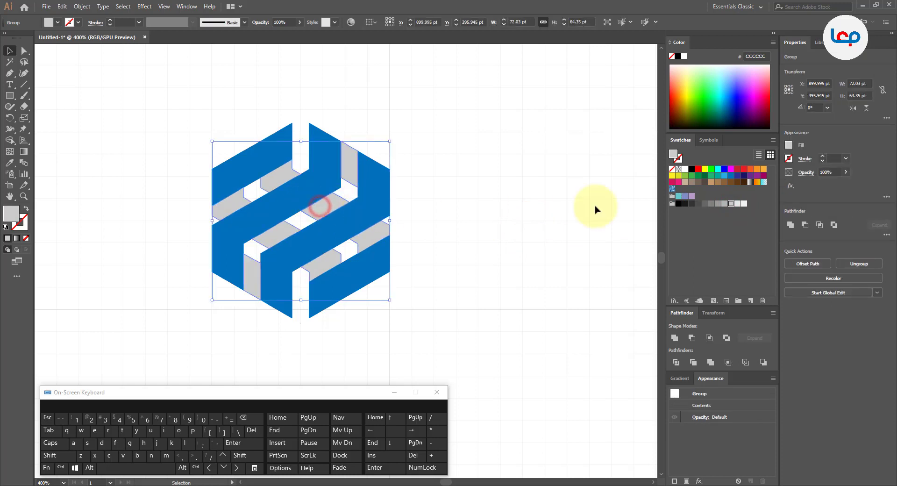
{"action": "left_click", "coordinate": [743, 176]}
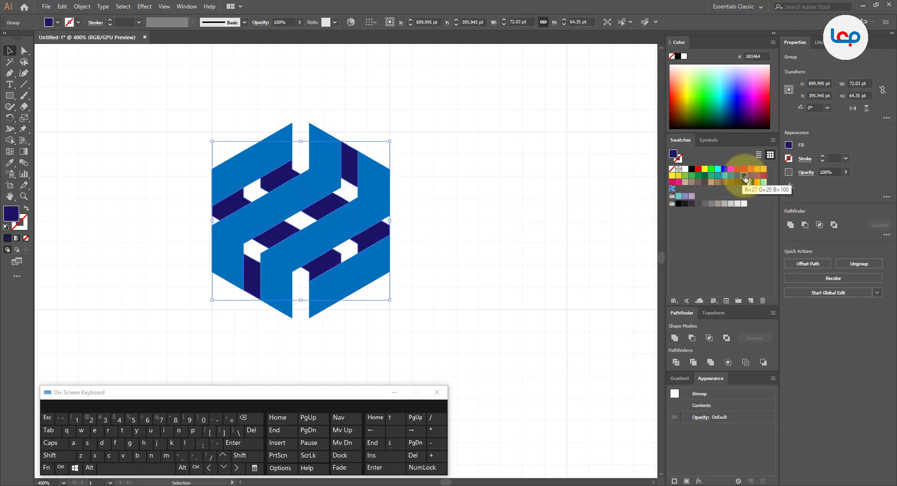
{"action": "left_click", "coordinate": [527, 208]}
{"action": "scroll", "coordinate": [390, 214], "scroll_direction": "down", "scroll_amount": 2}
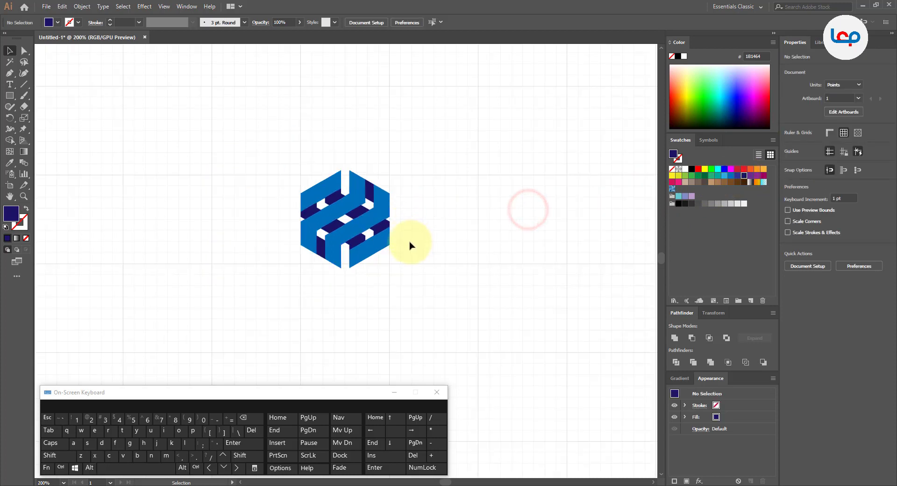
{"action": "left_click", "coordinate": [505, 236]}
{"action": "left_click", "coordinate": [843, 133]}
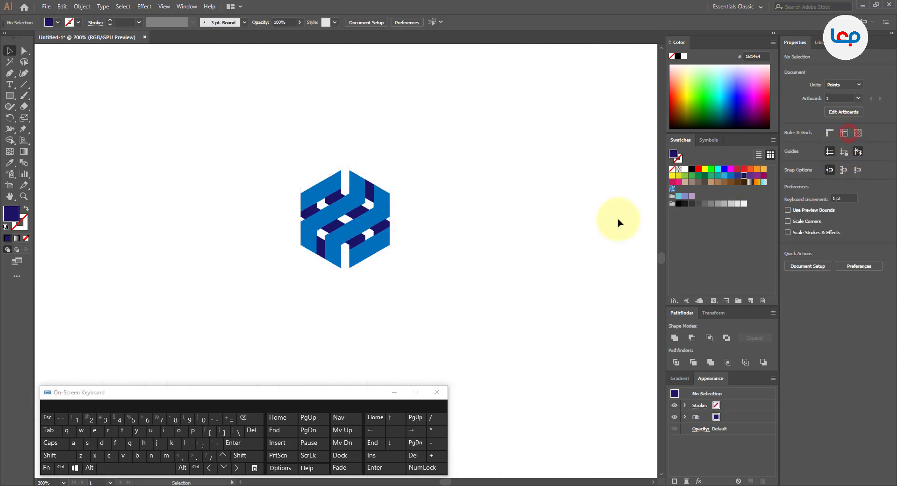
Step: Enlarge the whole logo to about 670 × 755 pt on the artboard and group all its parts
{"action": "scroll", "coordinate": [368, 216], "scroll_direction": "down", "scroll_amount": 5}
{"action": "left_click_drag", "start_coordinate": [399, 201], "coordinate": [536, 155]}
{"action": "left_click_drag", "start_coordinate": [351, 211], "coordinate": [354, 241]}
{"action": "left_click_drag", "start_coordinate": [426, 177], "coordinate": [434, 167]}
{"action": "right_click", "coordinate": [420, 210]}
{"action": "left_click", "coordinate": [439, 268]}
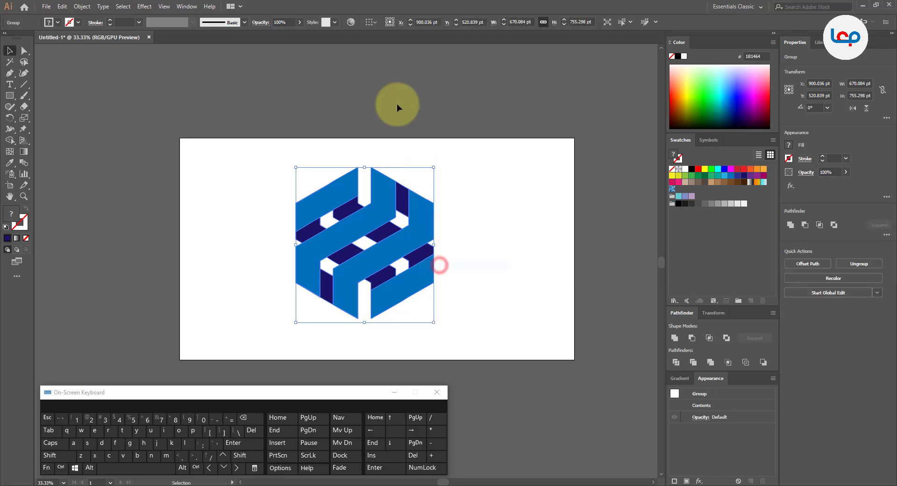
Step: Scale the grouped logo proportionally about its centre to about 747 × 842 pt
{"action": "left_click", "coordinate": [463, 109]}
{"action": "left_click", "coordinate": [424, 216]}
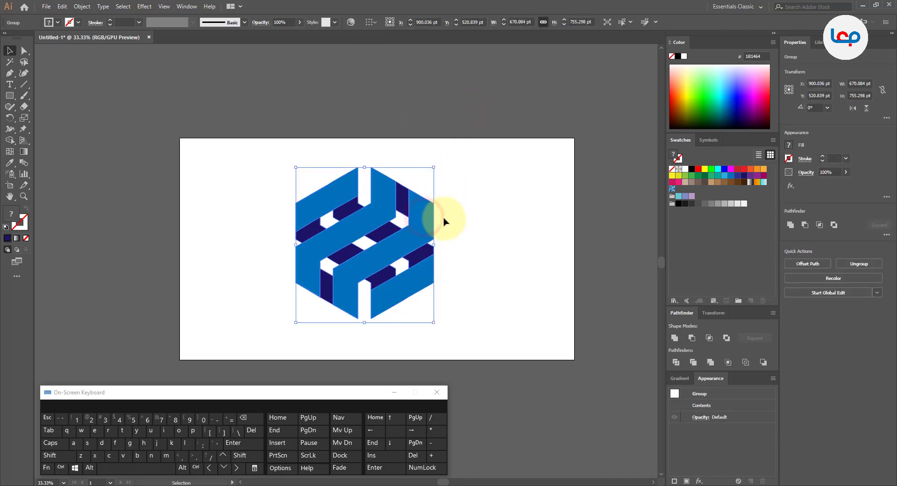
{"action": "key", "text": "shift"}
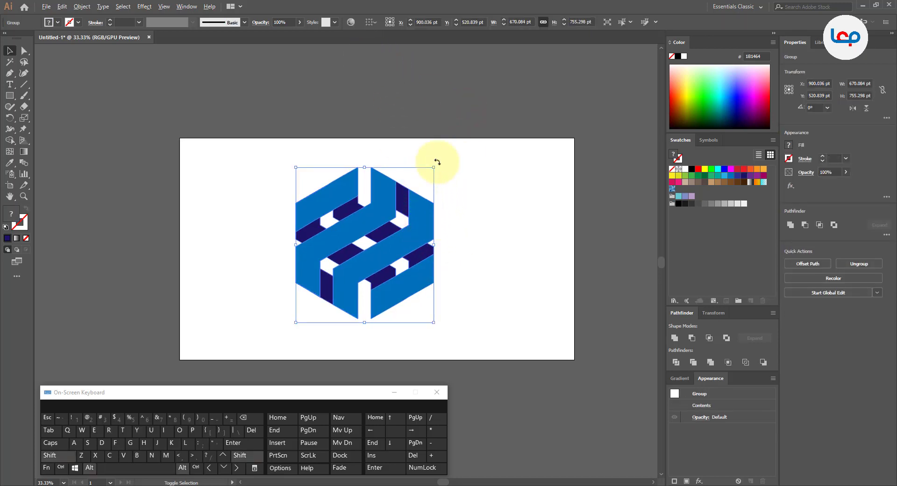
{"action": "left_click_drag", "start_coordinate": [433, 170], "coordinate": [449, 159]}
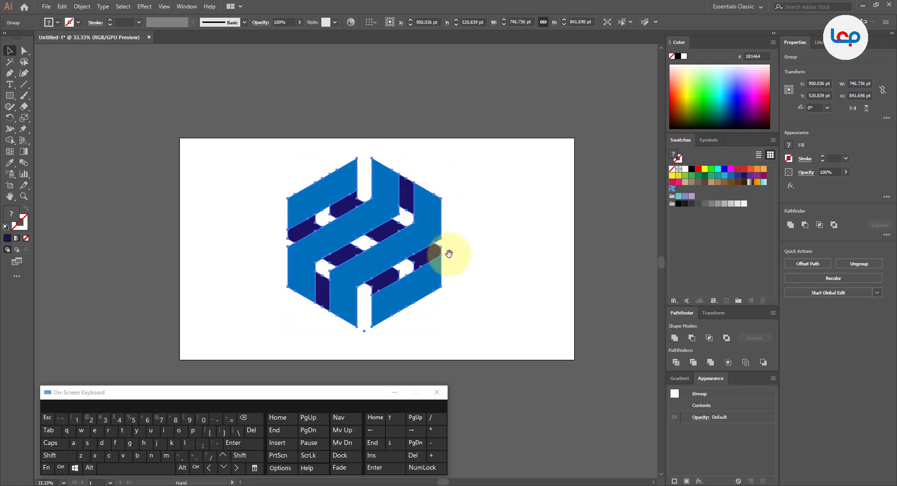
{"action": "left_click_drag", "start_coordinate": [449, 255], "coordinate": [427, 211]}
{"action": "left_click", "coordinate": [475, 224]}
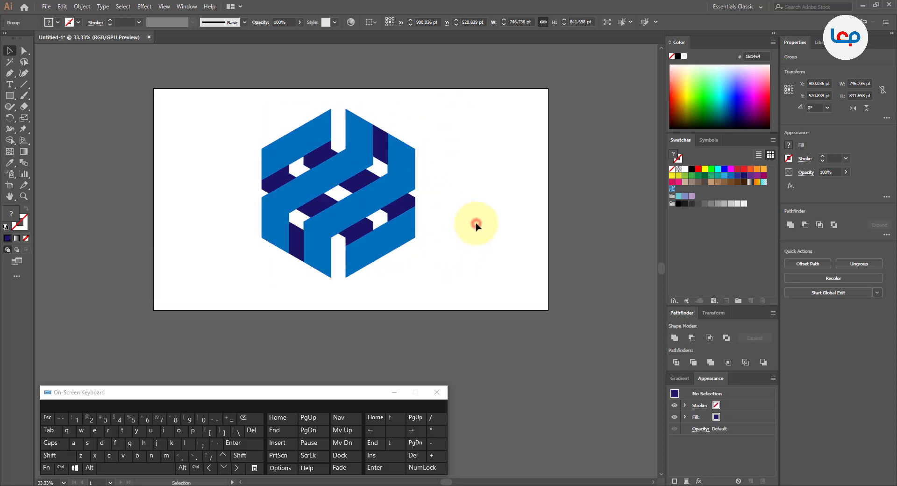
Step: Ungroup the logo so the wide bands and the narrow strips can be selected separately
{"action": "scroll", "coordinate": [332, 164], "scroll_direction": "up", "scroll_amount": 1}
{"action": "right_click", "coordinate": [355, 172]}
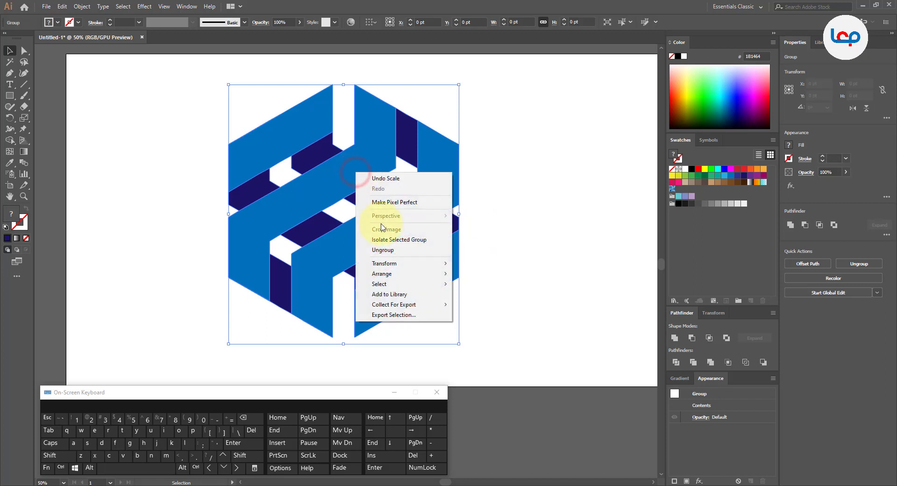
{"action": "left_click", "coordinate": [385, 250]}
{"action": "left_click", "coordinate": [446, 233]}
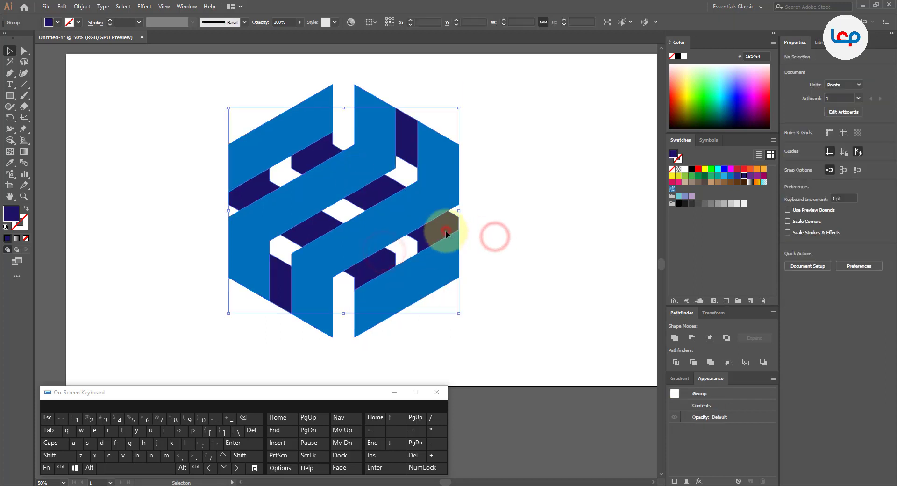
{"action": "left_click", "coordinate": [493, 218]}
Step: Fill the wide band group with crimson D4145A and minimize the on-screen keyboard
{"action": "left_click", "coordinate": [423, 196]}
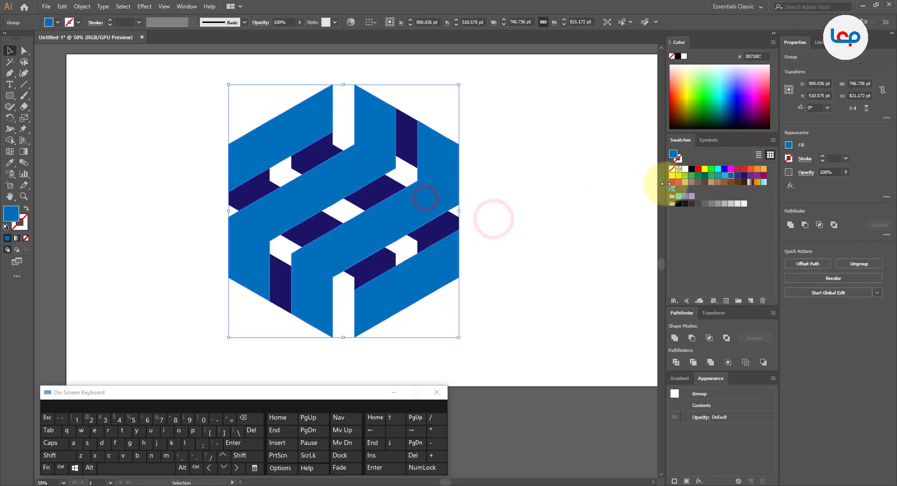
{"action": "left_click", "coordinate": [500, 232]}
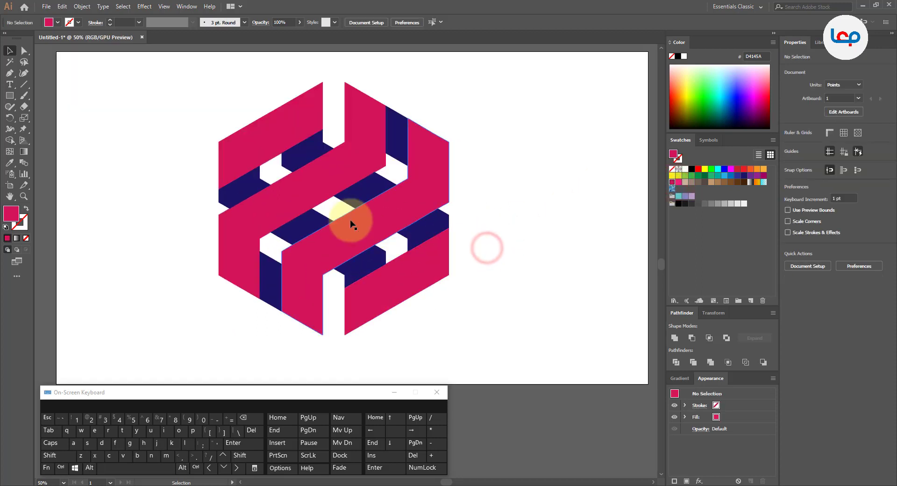
{"action": "scroll", "coordinate": [345, 214], "scroll_direction": "down", "scroll_amount": 1}
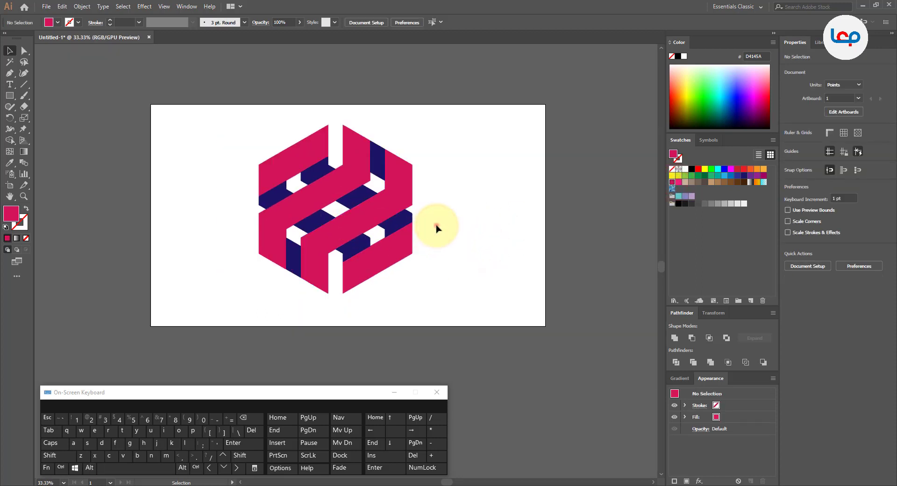
{"action": "scroll", "coordinate": [437, 228], "scroll_direction": "up", "scroll_amount": 1}
{"action": "left_click", "coordinate": [394, 392]}
{"action": "key", "text": "space"}
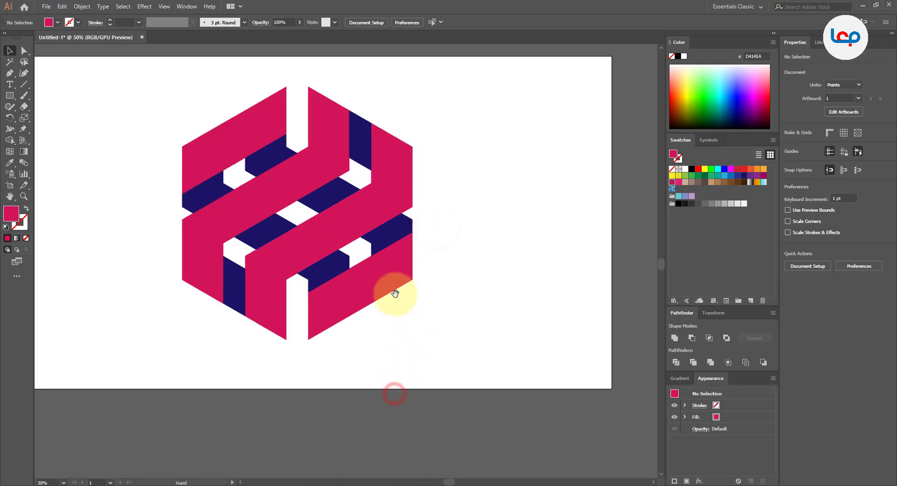
{"action": "left_click_drag", "start_coordinate": [394, 293], "coordinate": [401, 311]}
Step: Sample the wide bands' crimson onto the narrow strip group and darken that fill to 701447 with Only Web Colors turned off
{"action": "left_click", "coordinate": [407, 264]}
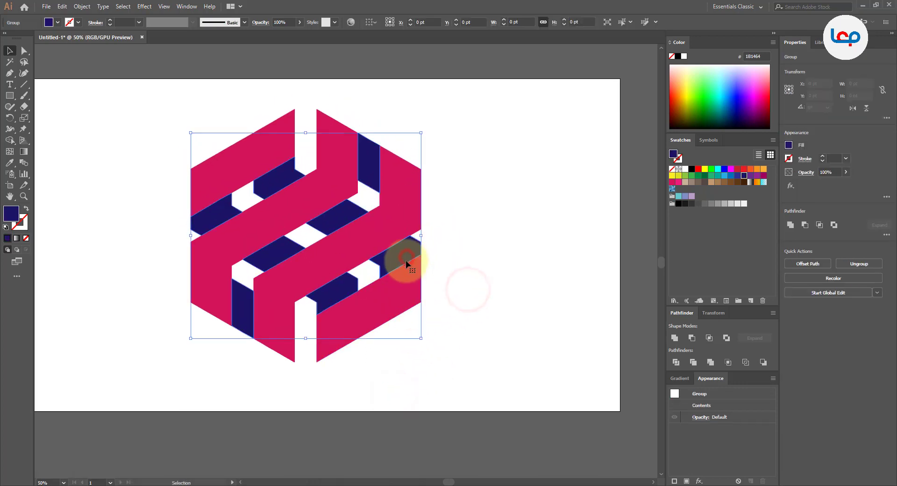
{"action": "left_click", "coordinate": [10, 162]}
{"action": "left_click", "coordinate": [231, 182]}
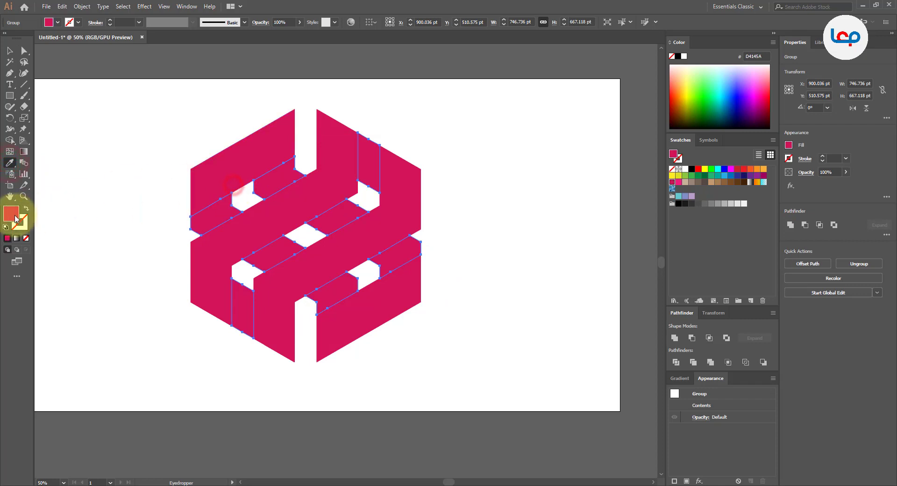
{"action": "double_click", "coordinate": [11, 215]}
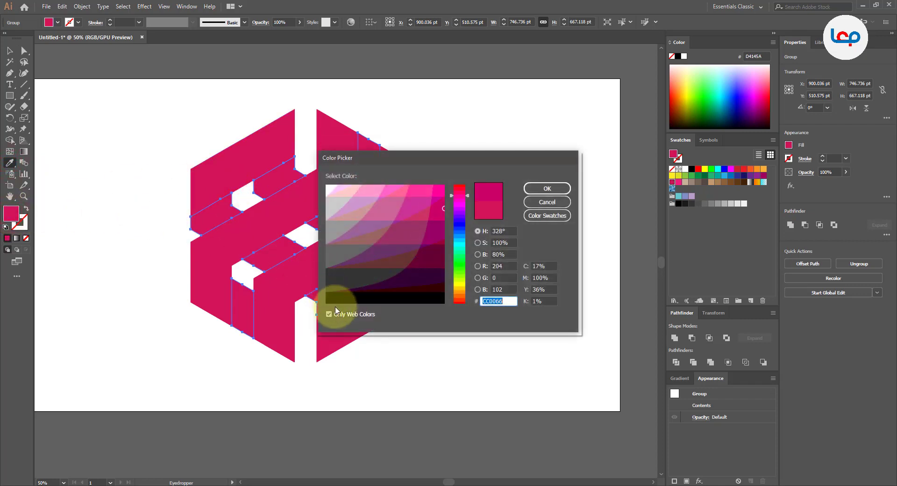
{"action": "left_click", "coordinate": [340, 316]}
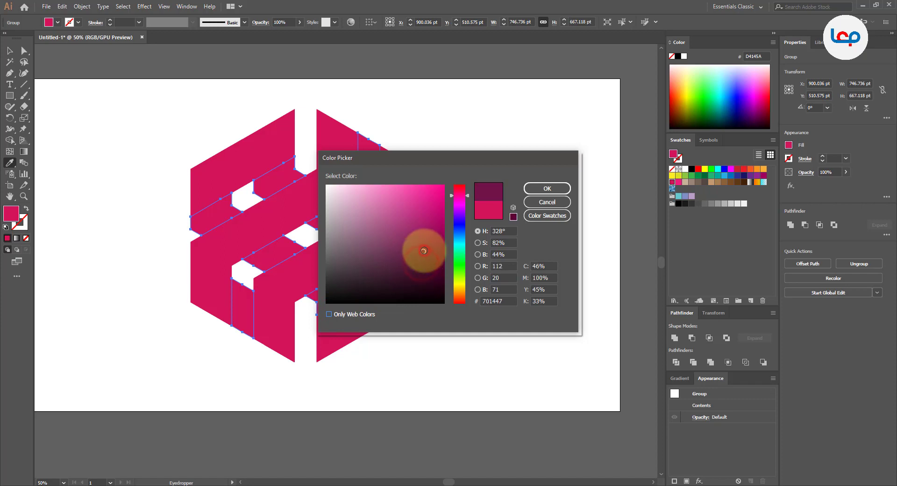
{"action": "left_click", "coordinate": [530, 188]}
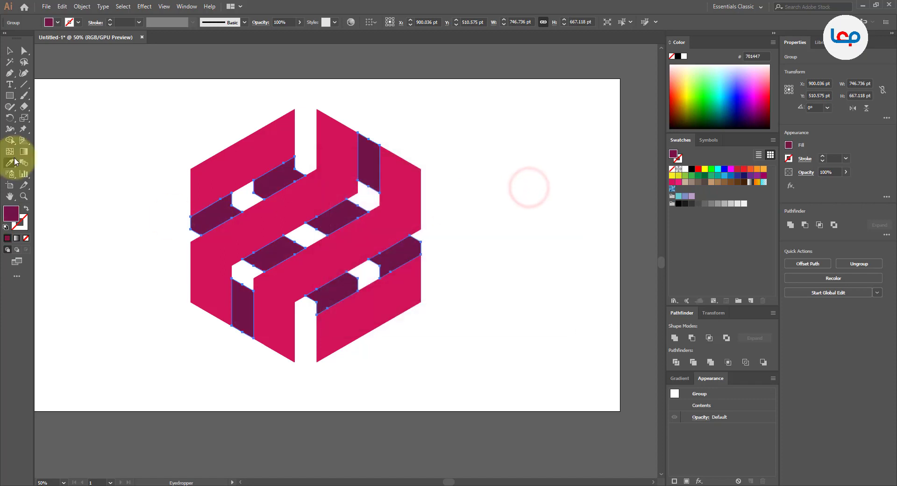
{"action": "left_click", "coordinate": [9, 50]}
{"action": "left_click", "coordinate": [89, 105]}
{"action": "scroll", "coordinate": [280, 148], "scroll_direction": "down", "scroll_amount": 1}
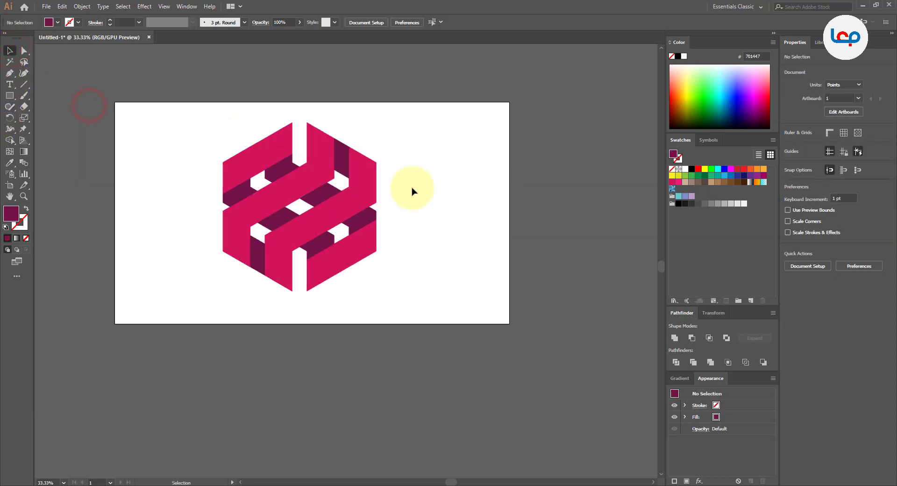
Step: Fill the wide band group with the bright pink swatch R=237 G=30 B=121 and deselect it
{"action": "scroll", "coordinate": [280, 161], "scroll_direction": "up", "scroll_amount": 1}
{"action": "left_click", "coordinate": [331, 171]}
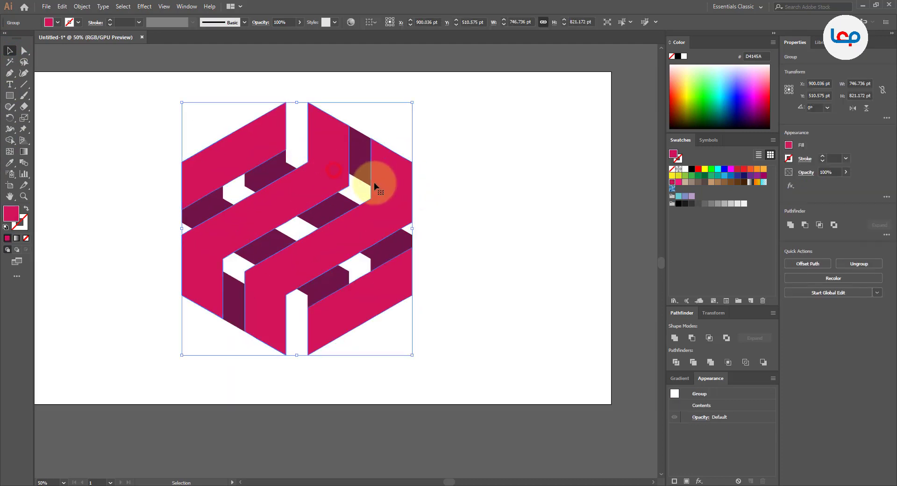
{"action": "left_click", "coordinate": [678, 182]}
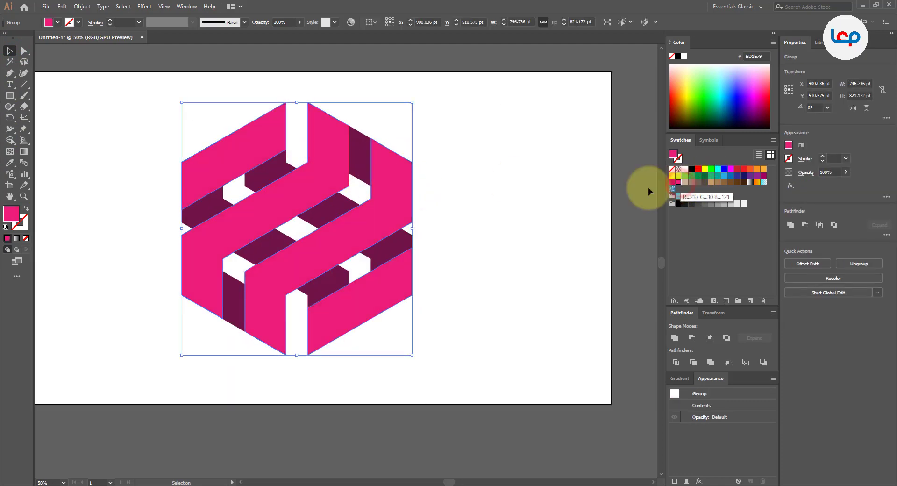
{"action": "left_click", "coordinate": [531, 203]}
{"action": "scroll", "coordinate": [420, 218], "scroll_direction": "down", "scroll_amount": 2}
{"action": "left_click", "coordinate": [462, 216]}
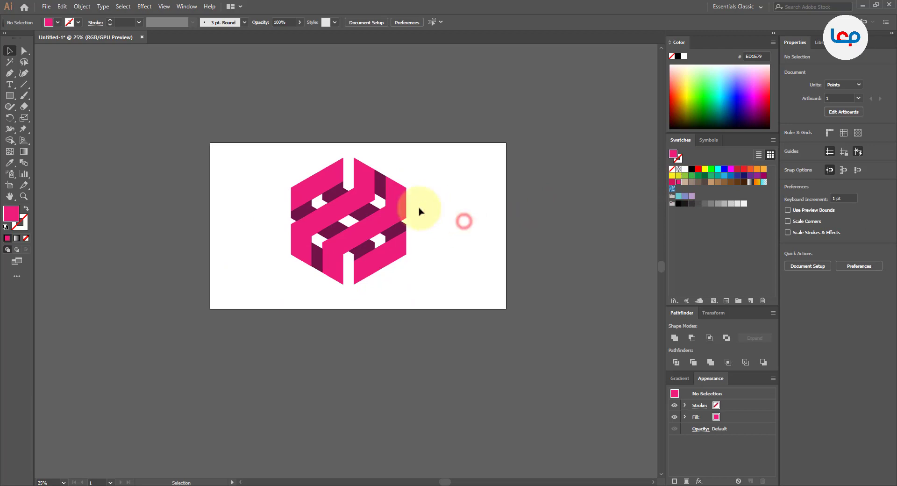
{"action": "scroll", "coordinate": [415, 206], "scroll_direction": "up", "scroll_amount": 1}
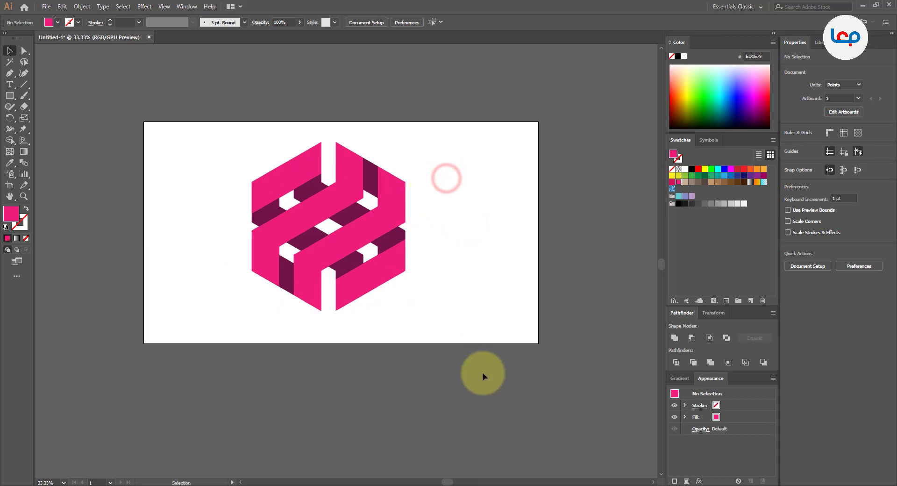